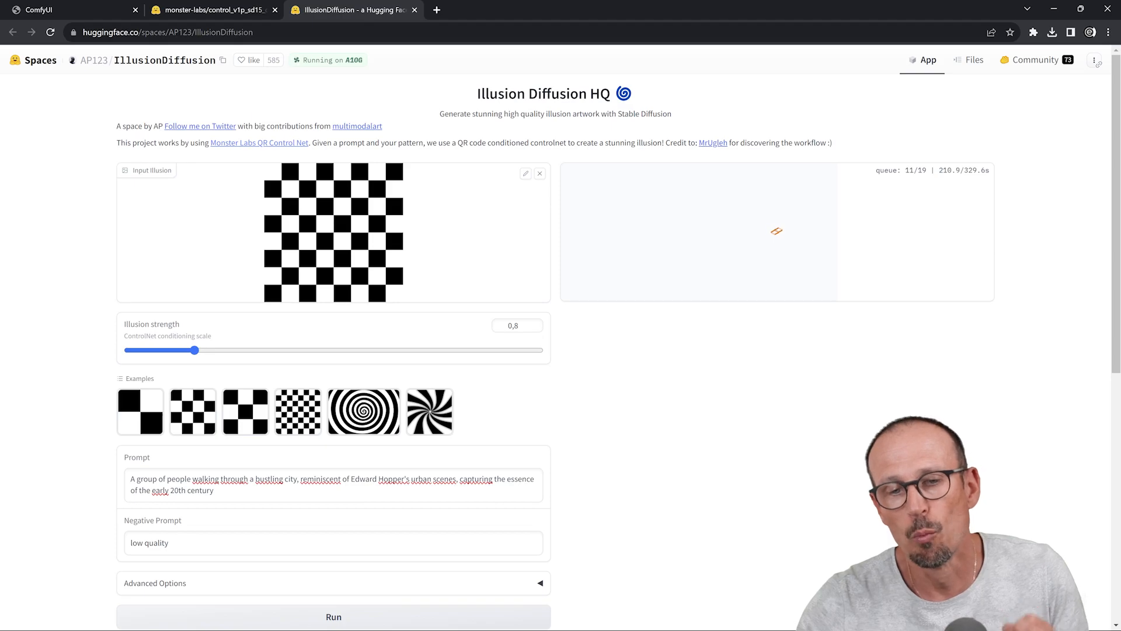
- Look over the IllusionDiffusion demo's input pattern, illusion strength and prompt settings
{"action": "scroll", "coordinate": [560, 338], "scroll_direction": "down", "scroll_amount": 2}
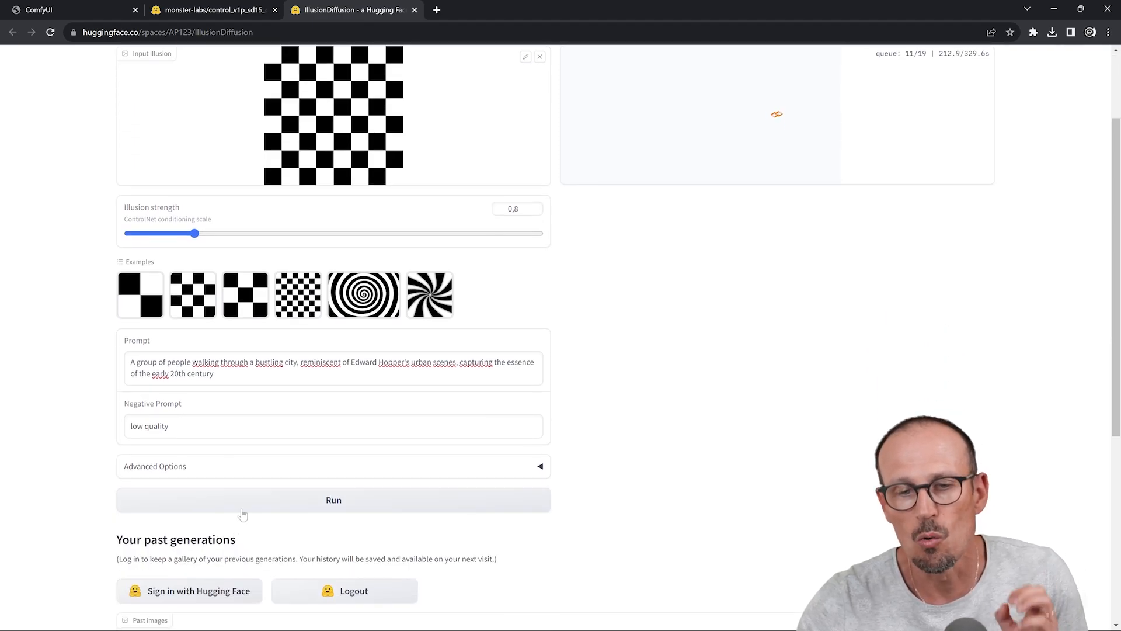
{"action": "scroll", "coordinate": [561, 338], "scroll_direction": "up", "scroll_amount": 2}
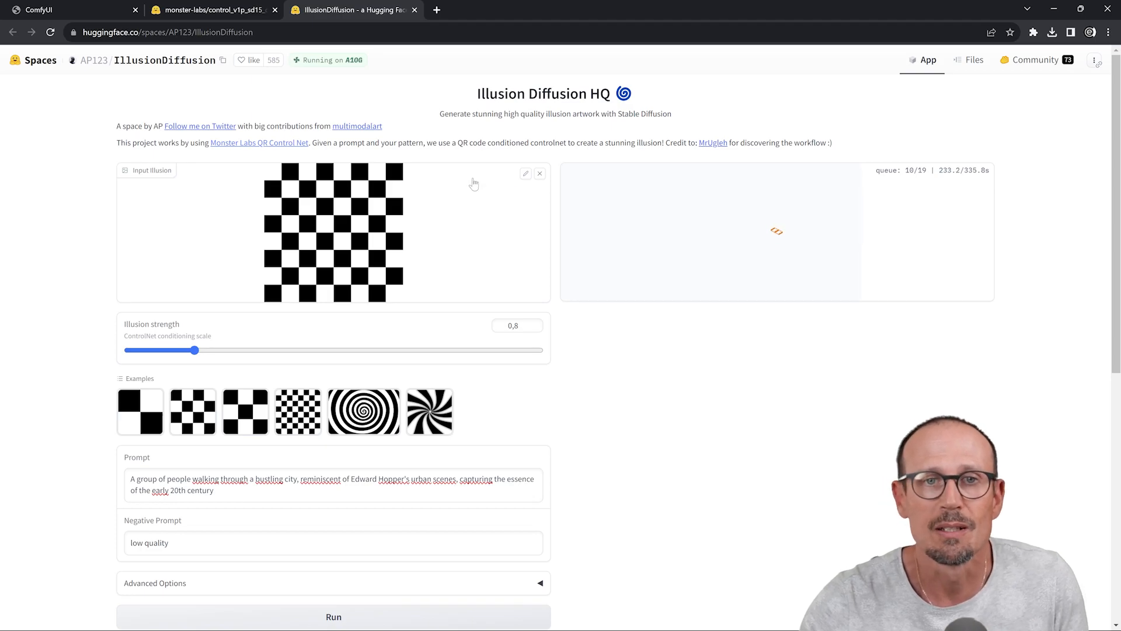
{"action": "left_click", "coordinate": [69, 9]}
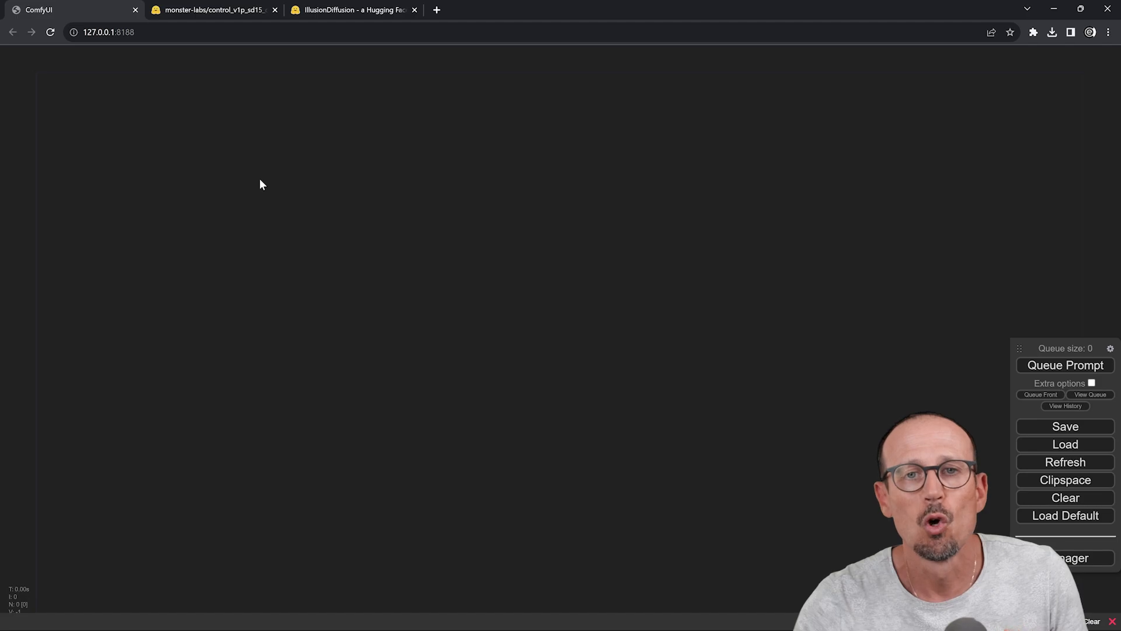
- On the Hugging Face page for control_v1p_sd15_qrcode_monster, open the repository's file list and its v2 folder
{"action": "left_click", "coordinate": [204, 12]}
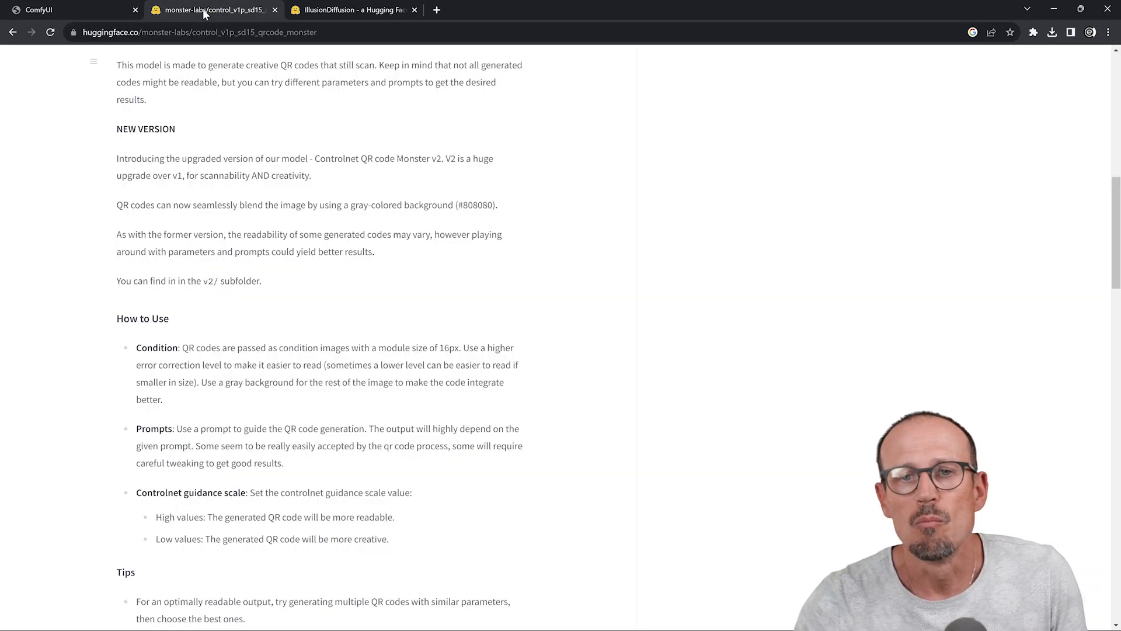
{"action": "scroll", "coordinate": [340, 245], "scroll_direction": "up", "scroll_amount": 10}
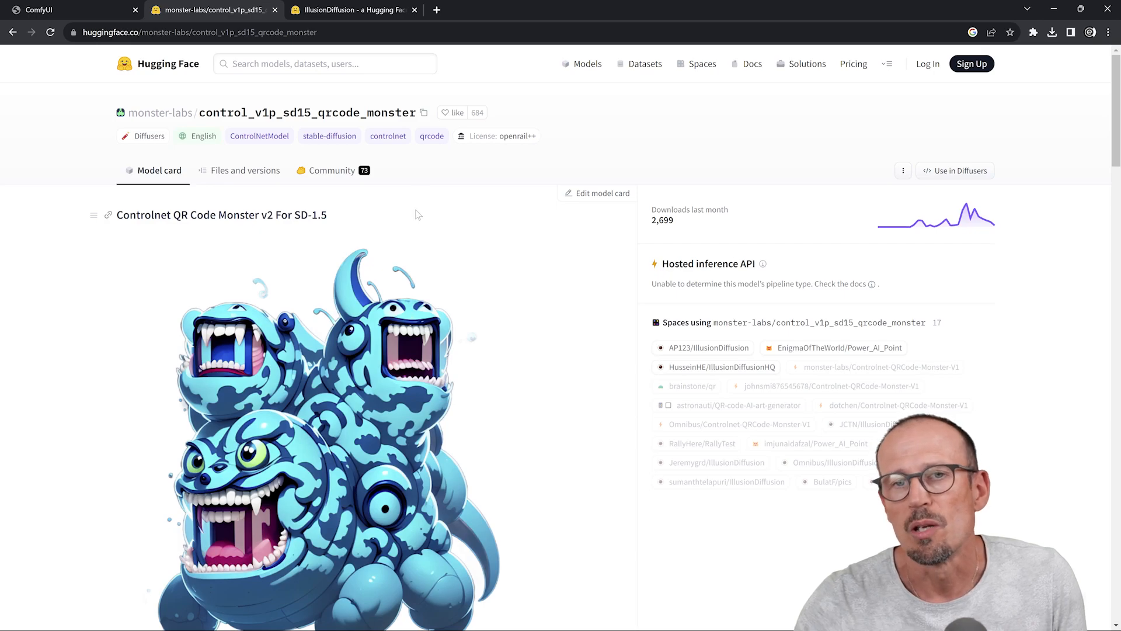
{"action": "left_click", "coordinate": [231, 174]}
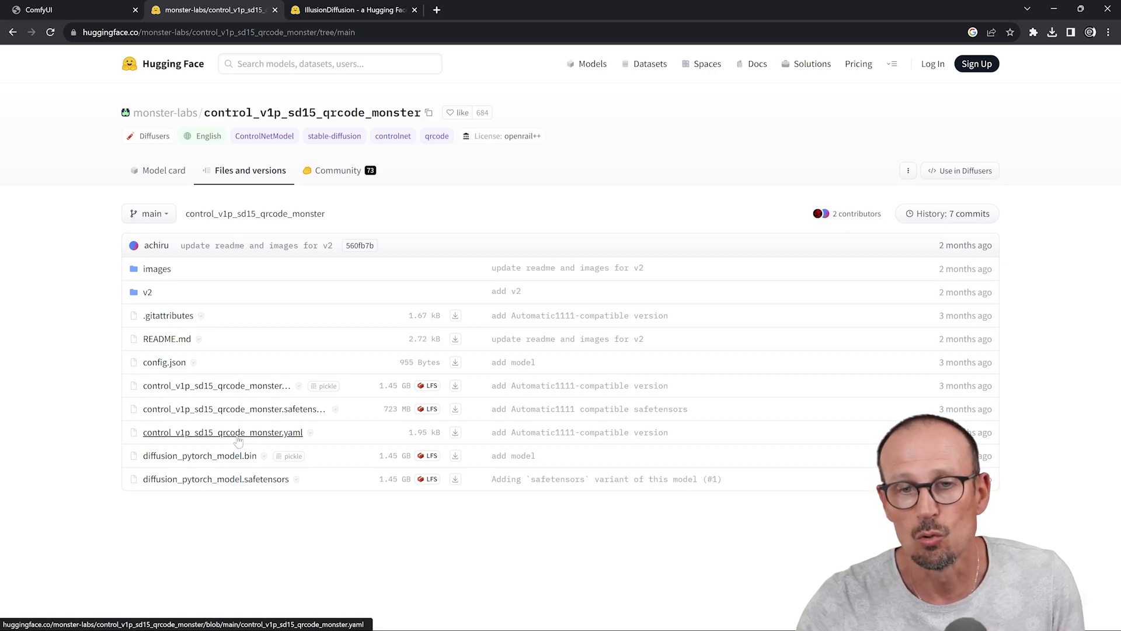
{"action": "left_click", "coordinate": [133, 298]}
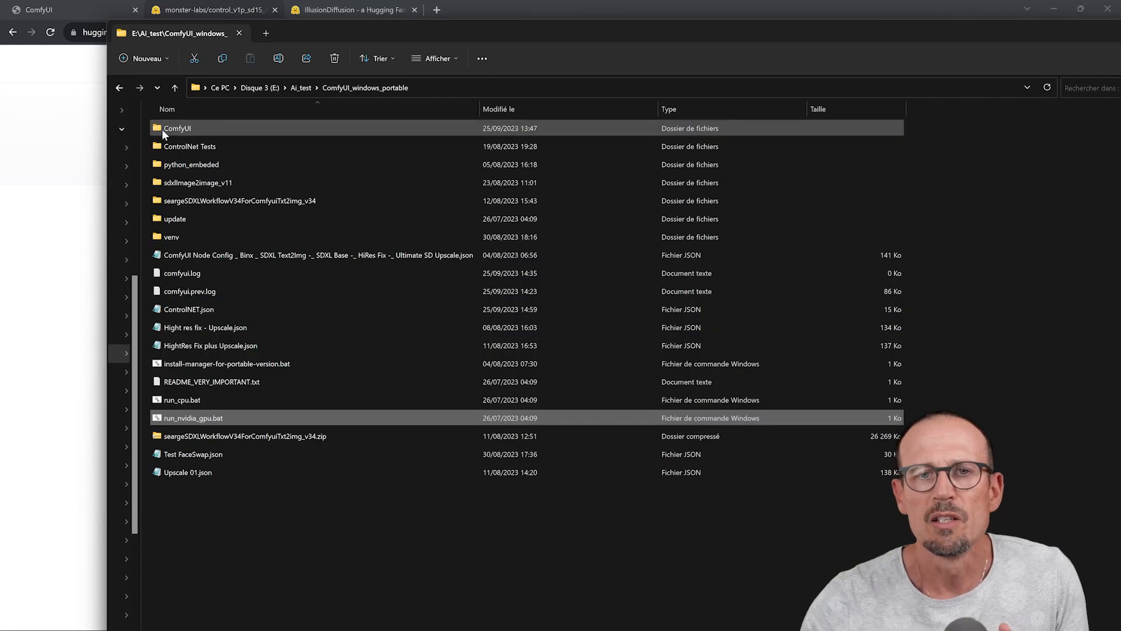
- In the ComfyUI program folder, open extra_model_paths.yaml, check its controlnet path entry, and close the file
{"action": "double_click", "coordinate": [166, 131]}
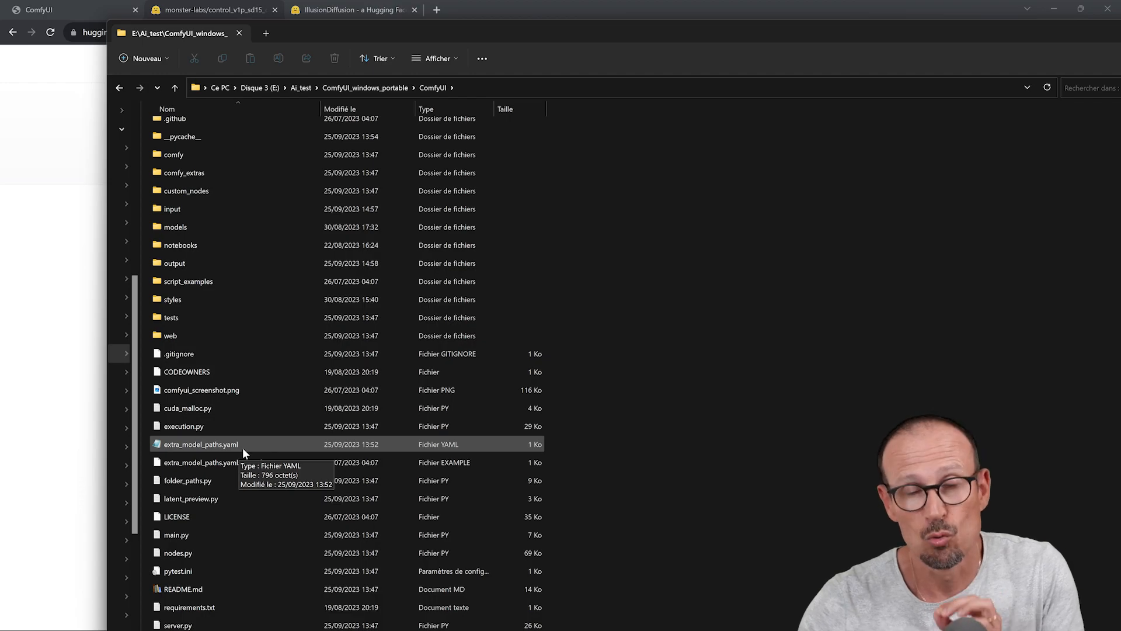
{"action": "left_click", "coordinate": [209, 446]}
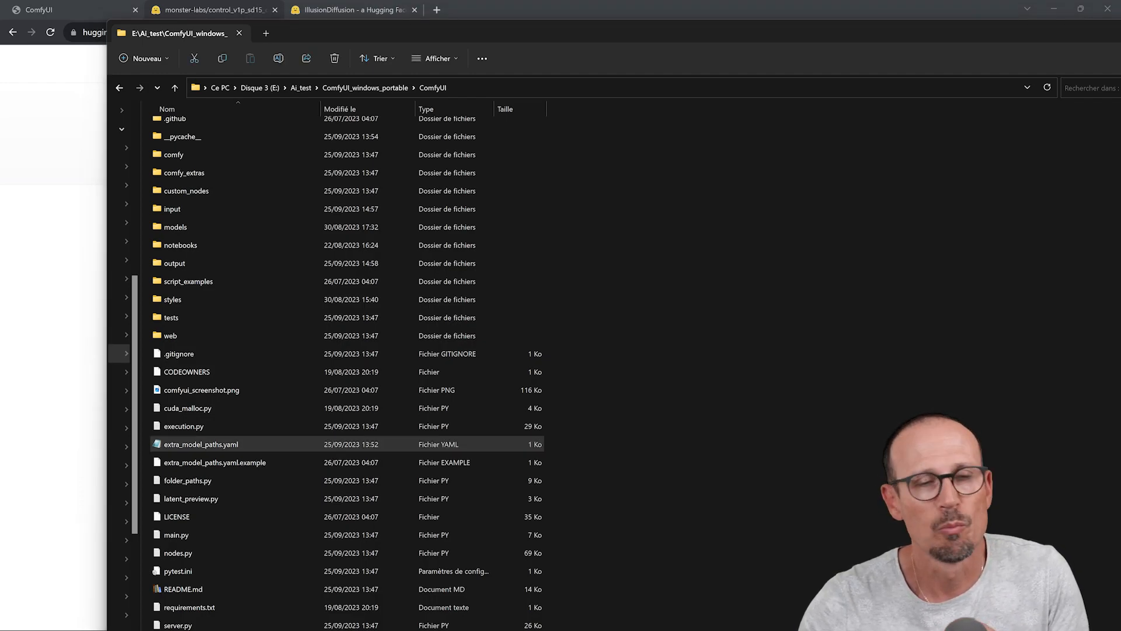
{"action": "key", "text": "Return"}
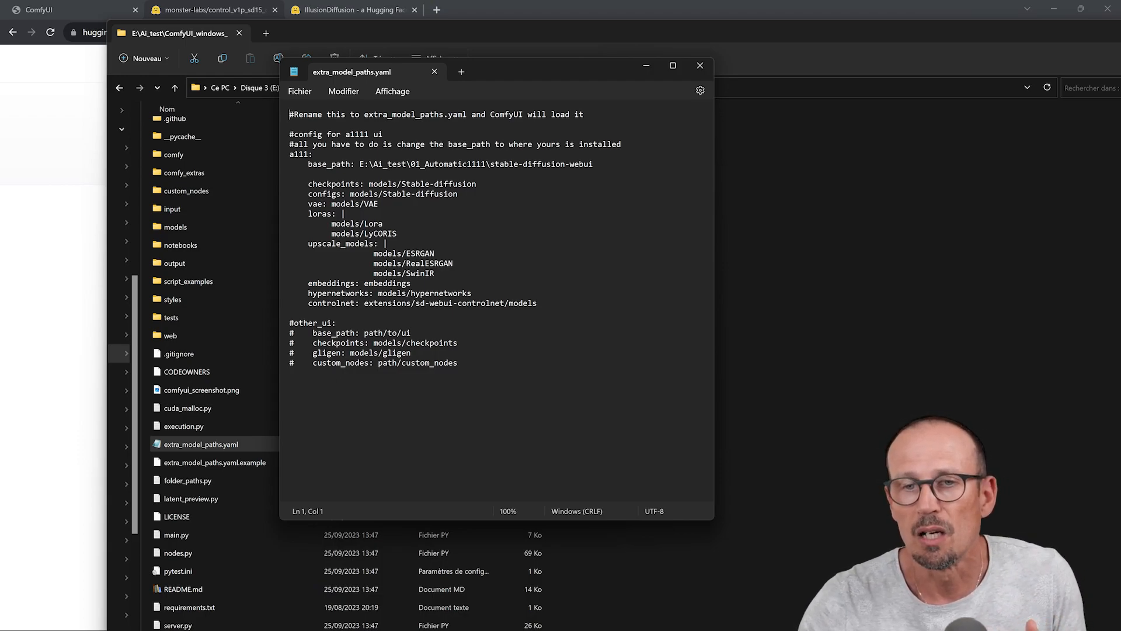
{"action": "left_click_drag", "start_coordinate": [309, 303], "coordinate": [359, 303]}
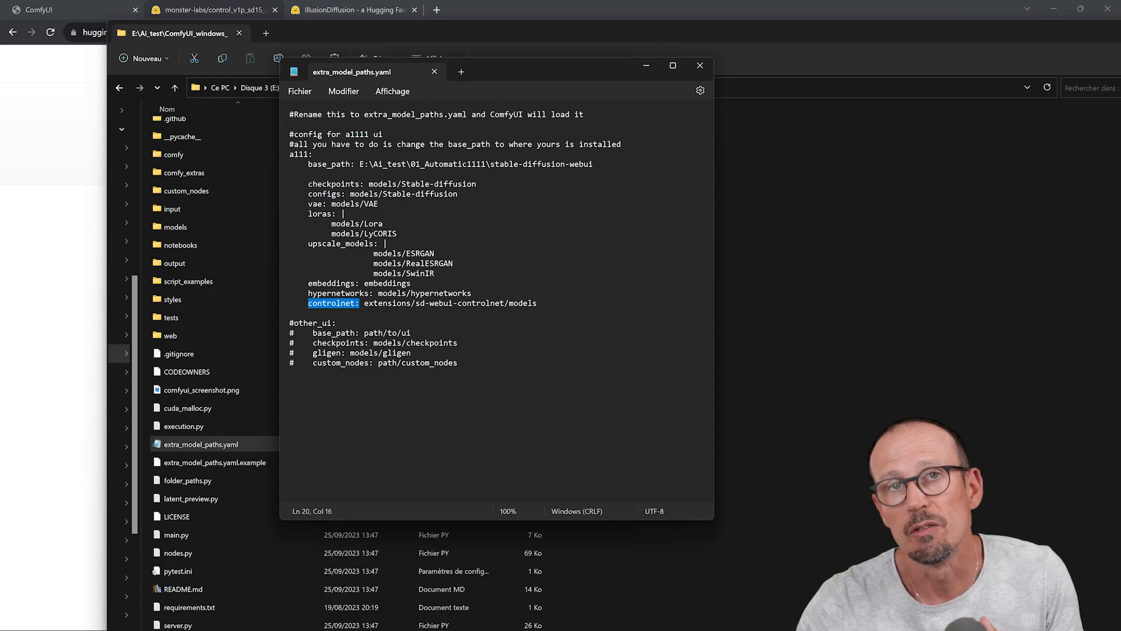
{"action": "left_click", "coordinate": [700, 65]}
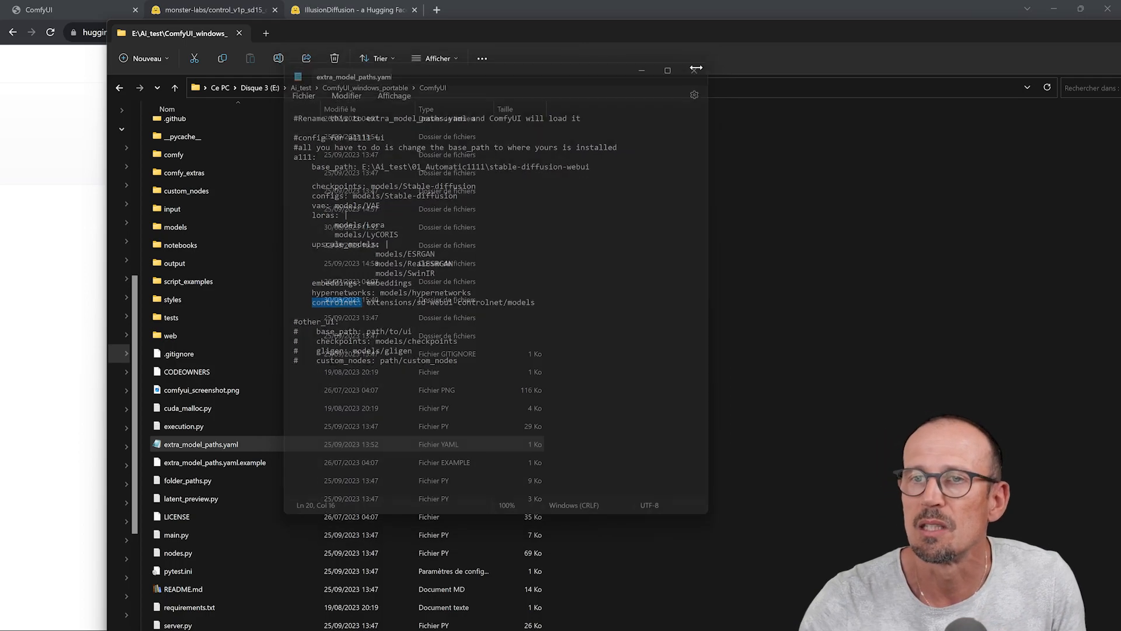
- Switch to ComfyUI and add a CheckpointLoaderSimple node using photon_v1.safetensors on the empty canvas
{"action": "left_click", "coordinate": [64, 5]}
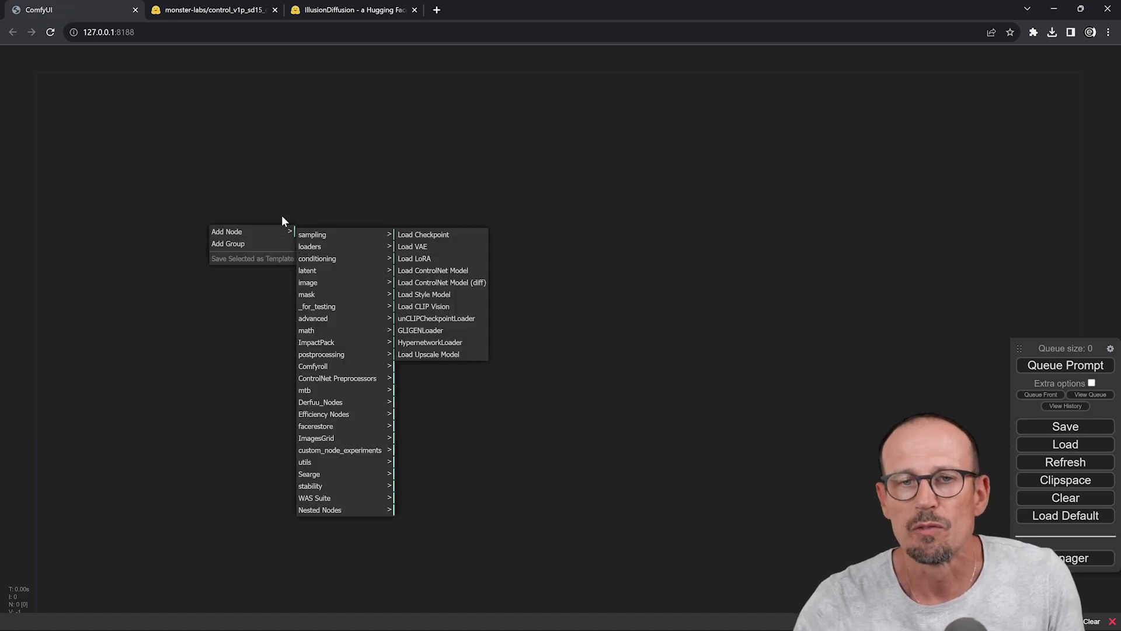
{"action": "double_click", "coordinate": [281, 215]}
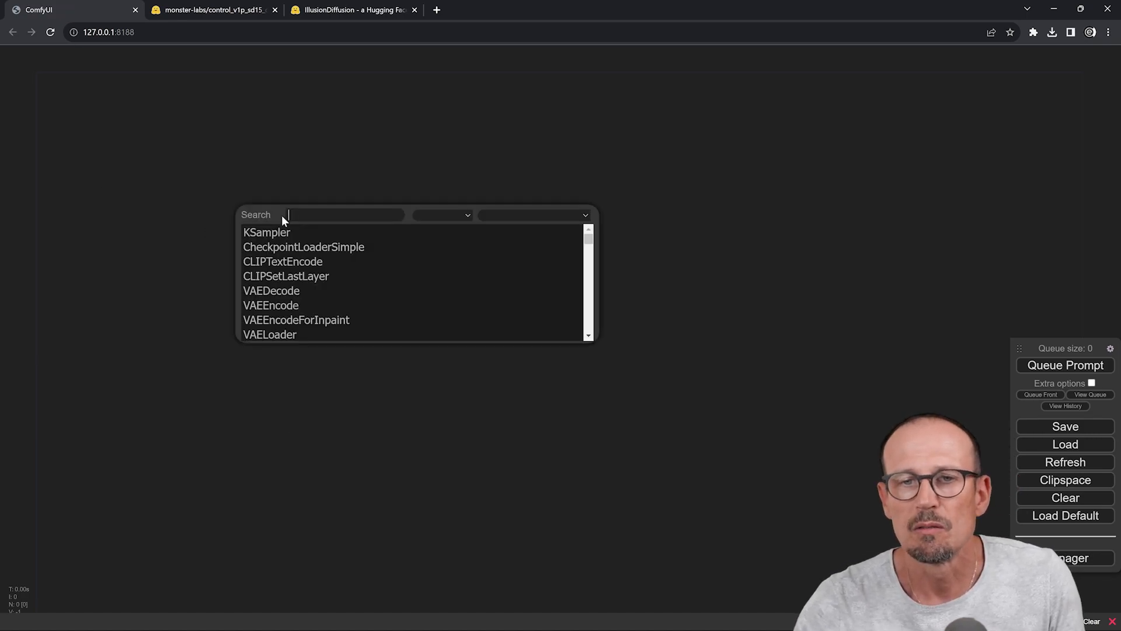
{"action": "left_click", "coordinate": [308, 253]}
{"action": "left_click", "coordinate": [374, 243]}
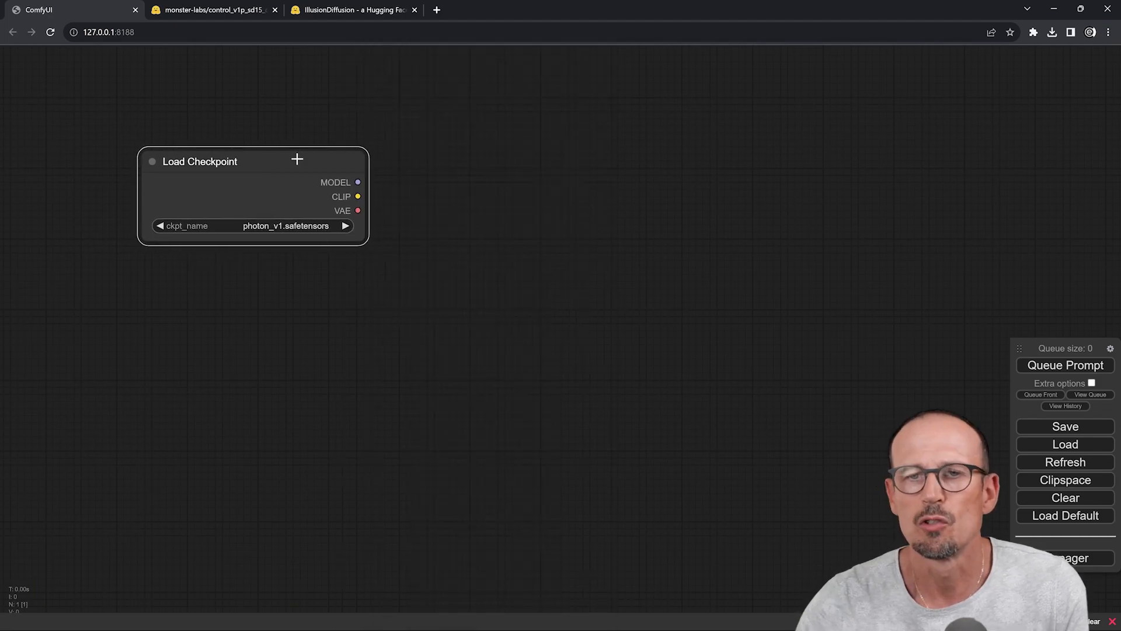
{"action": "left_click_drag", "start_coordinate": [295, 158], "coordinate": [257, 166]}
{"action": "left_click", "coordinate": [317, 252]}
- Attach a CLIPTextEncode node to the checkpoint's CLIP output and place a connected copy of it below
{"action": "left_click_drag", "start_coordinate": [320, 202], "coordinate": [496, 172]}
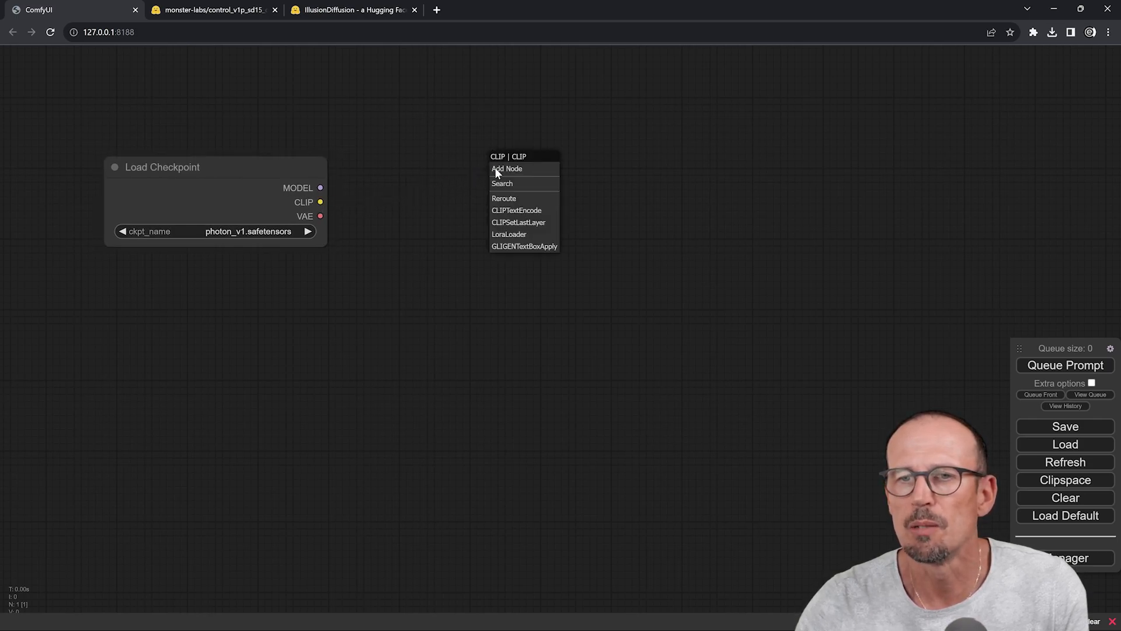
{"action": "left_click", "coordinate": [516, 211]}
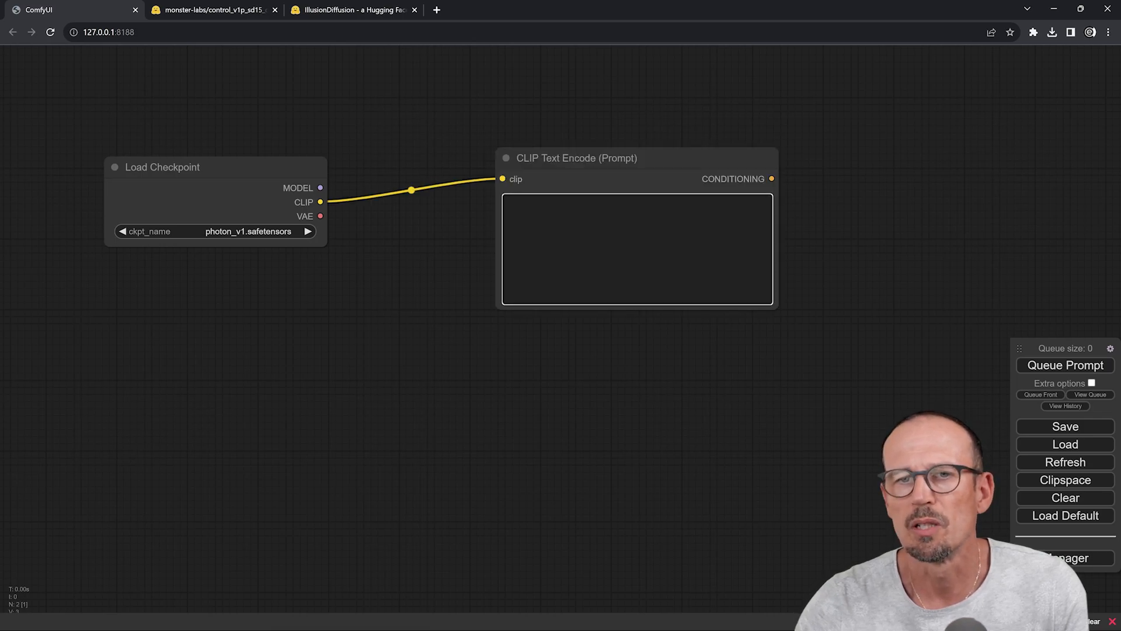
{"action": "left_click_drag", "start_coordinate": [448, 358], "coordinate": [358, 357]}
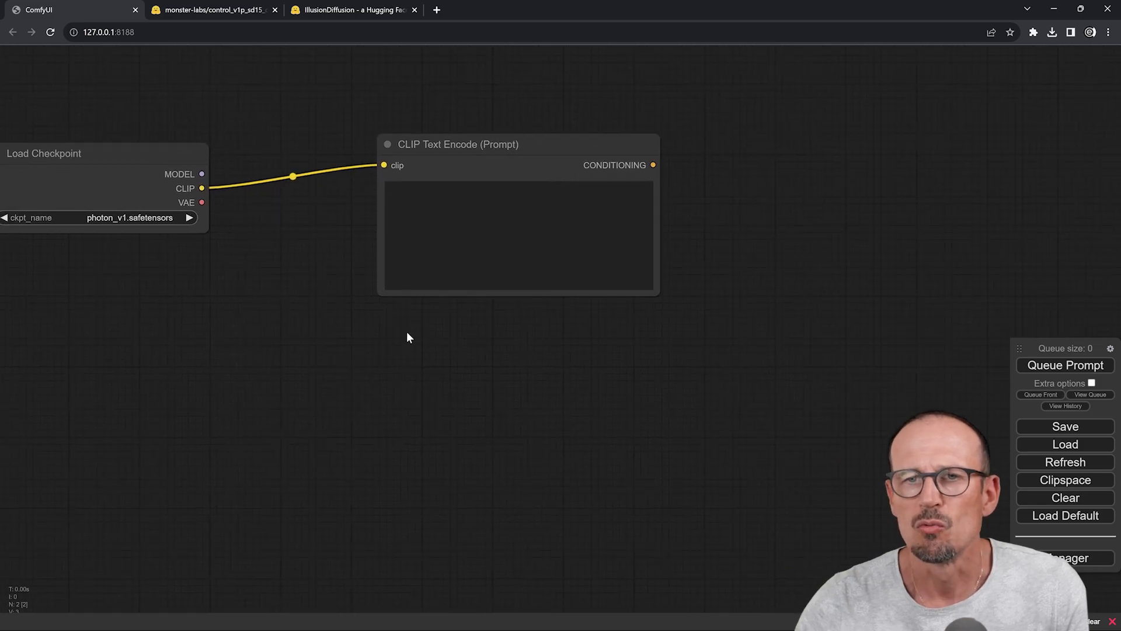
{"action": "mouse_move", "coordinate": [457, 145]}
{"action": "left_mouse_down"}
{"action": "mouse_move", "coordinate": [448, 333]}
{"action": "mouse_move", "coordinate": [469, 334]}
{"action": "left_mouse_up"}
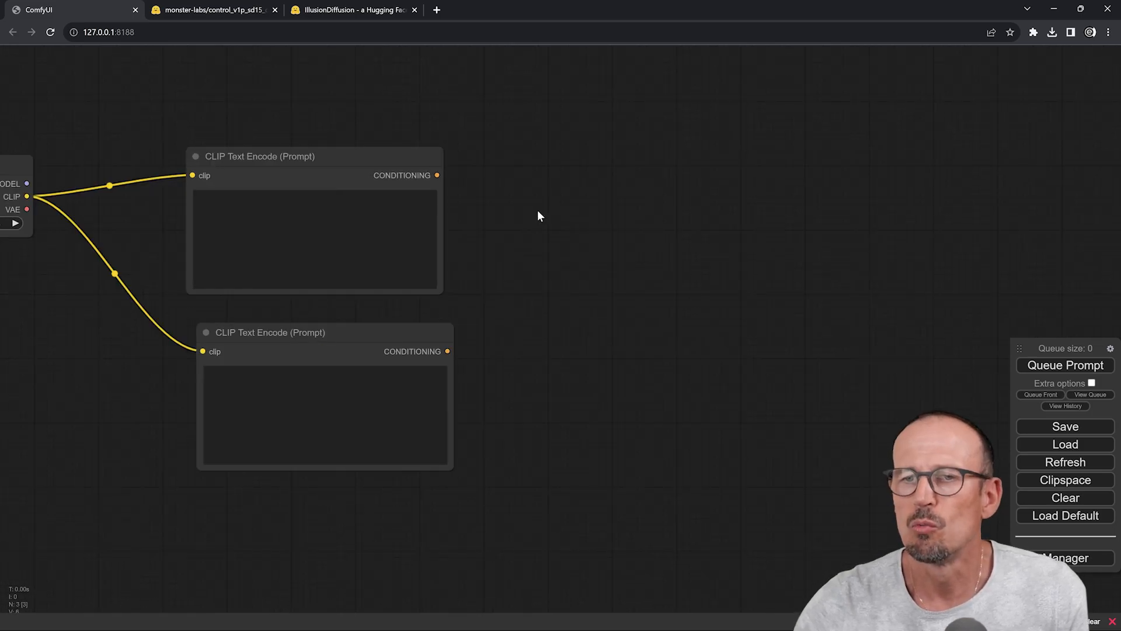
- Find ControlNetApplyAdvanced by searching for "control" and place the node to the right of the two prompt nodes
{"action": "double_click", "coordinate": [537, 209]}
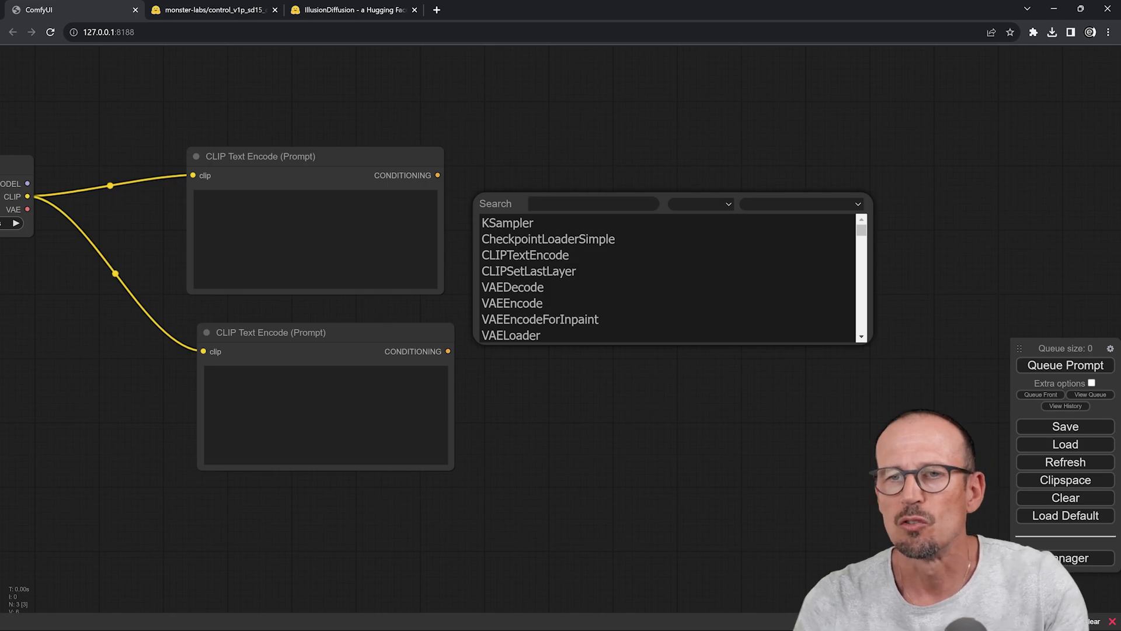
{"action": "type", "text": "control"}
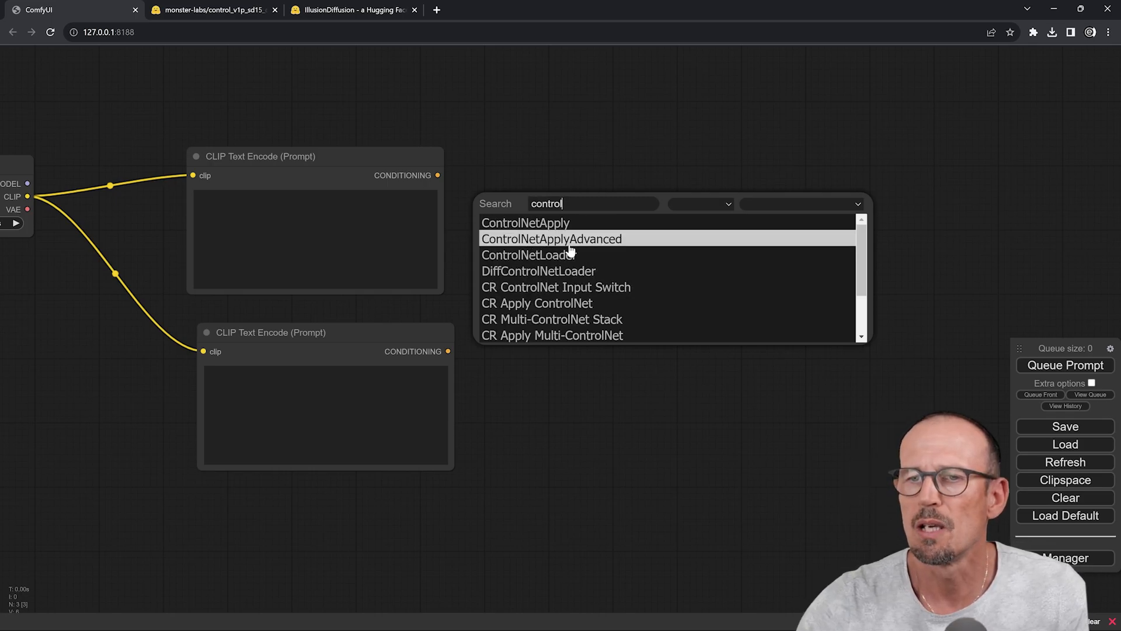
{"action": "left_click", "coordinate": [569, 245]}
{"action": "left_click_drag", "start_coordinate": [658, 200], "coordinate": [772, 163]}
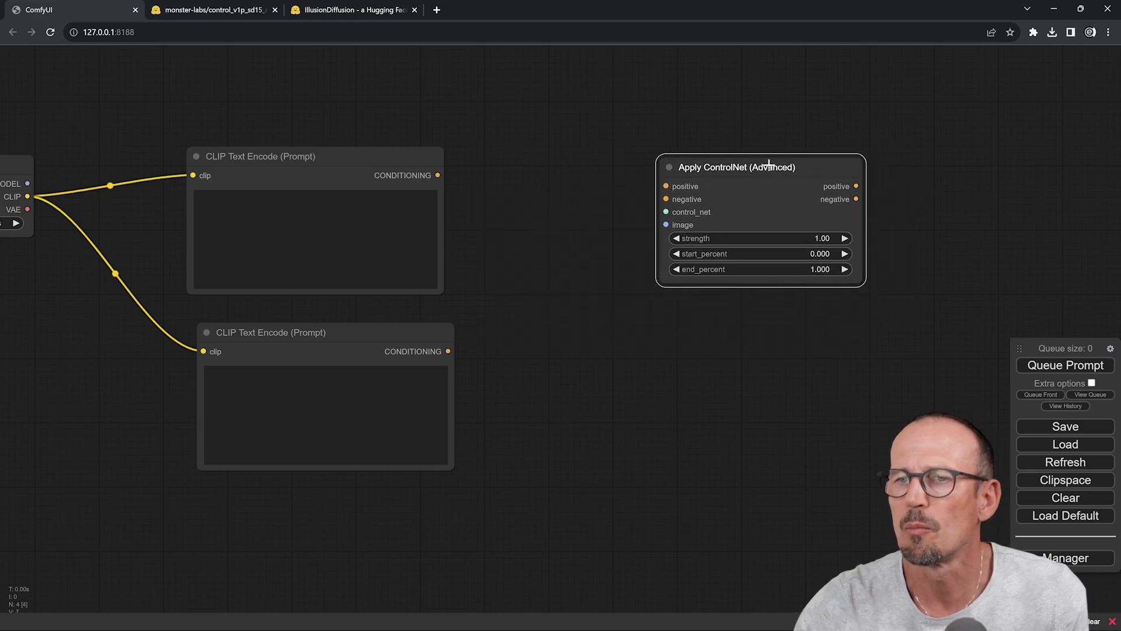
{"action": "left_click", "coordinate": [639, 257]}
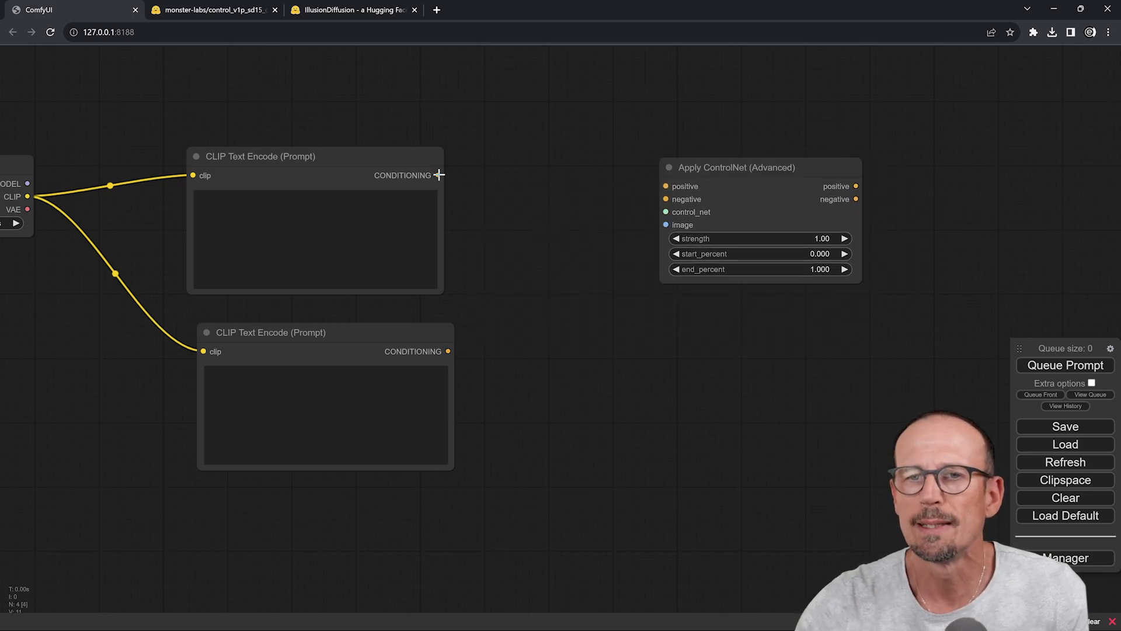
- Connect the upper prompt to Apply ControlNet's positive input and the lower prompt to its negative input, and move that node farther right
{"action": "left_click_drag", "start_coordinate": [436, 175], "coordinate": [666, 187]}
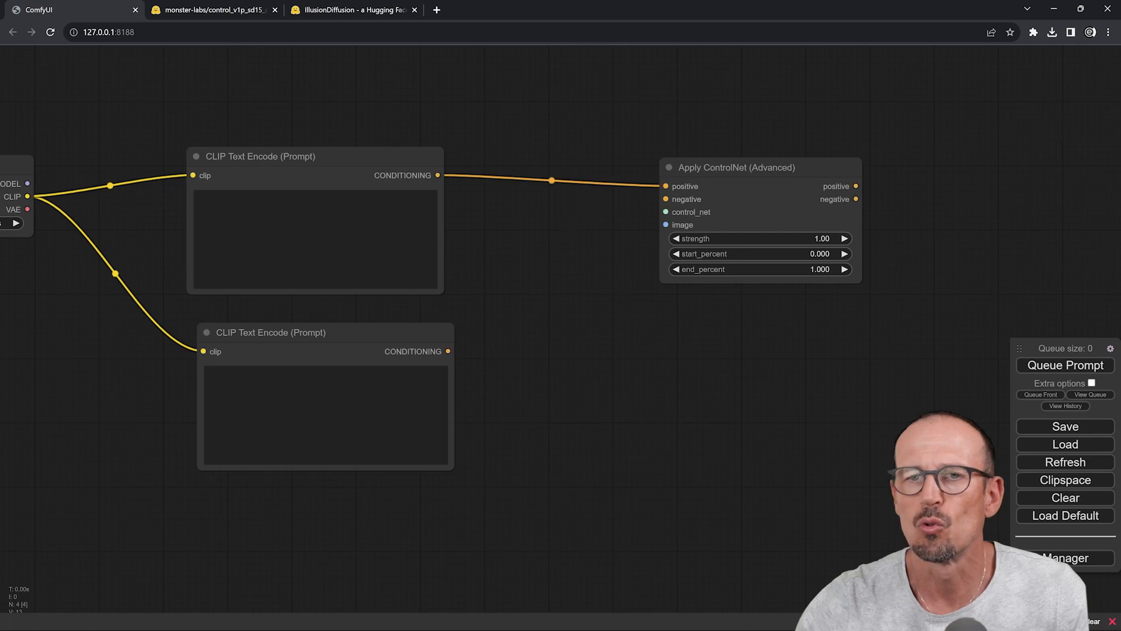
{"action": "left_click_drag", "start_coordinate": [447, 350], "coordinate": [666, 199]}
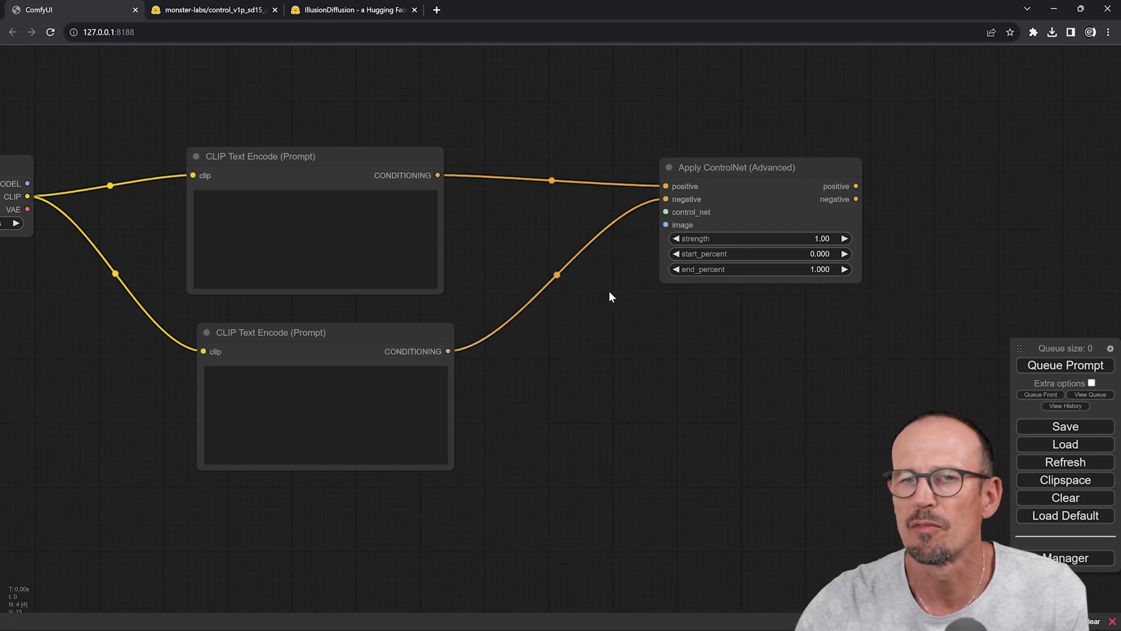
{"action": "scroll", "coordinate": [690, 324], "scroll_direction": "down", "scroll_amount": 1}
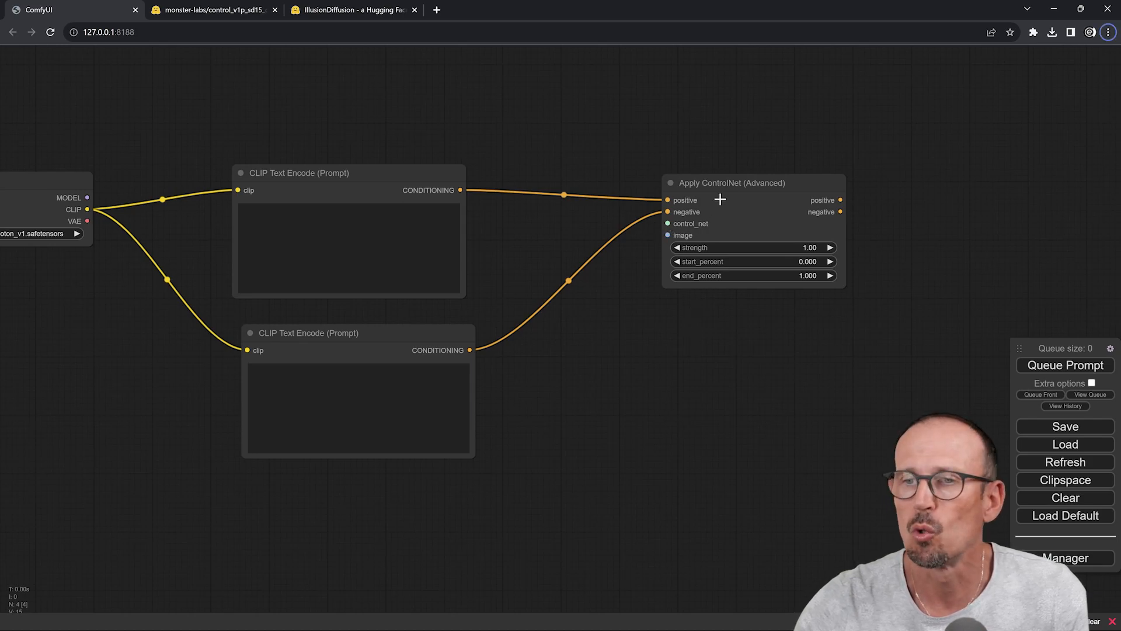
{"action": "left_click_drag", "start_coordinate": [744, 182], "coordinate": [813, 168]}
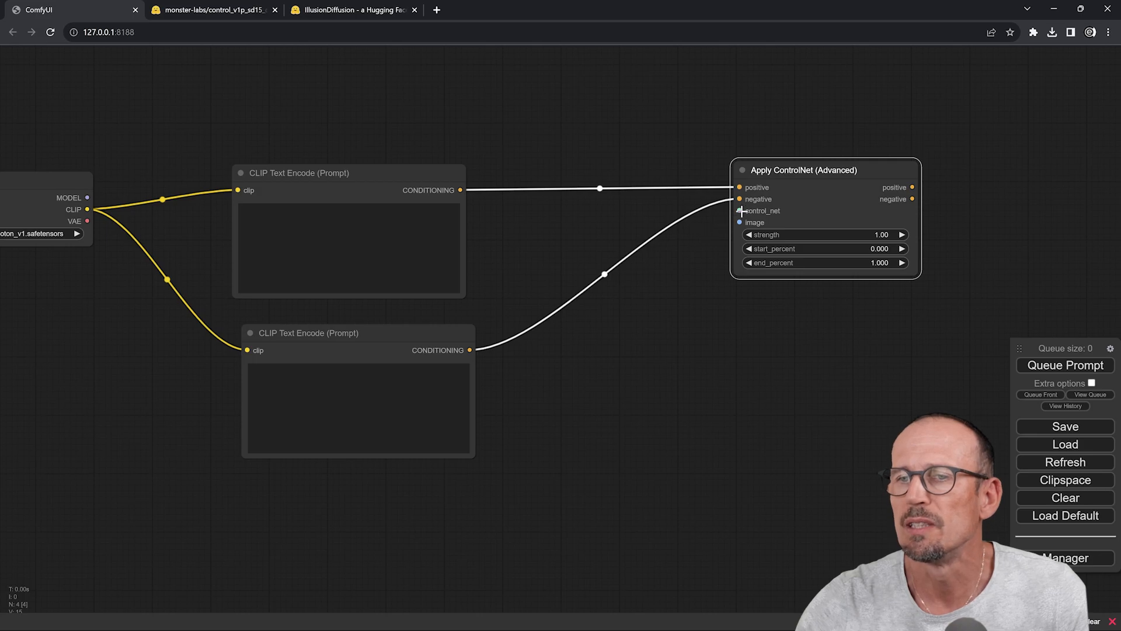
- Attach a ControlNetLoader node to the control_net input, select control_v1p_sd15_qrcode_monster_v2.safetensors, and move the loader left between the prompts and Apply ControlNet
{"action": "left_click_drag", "start_coordinate": [740, 211], "coordinate": [595, 222]}
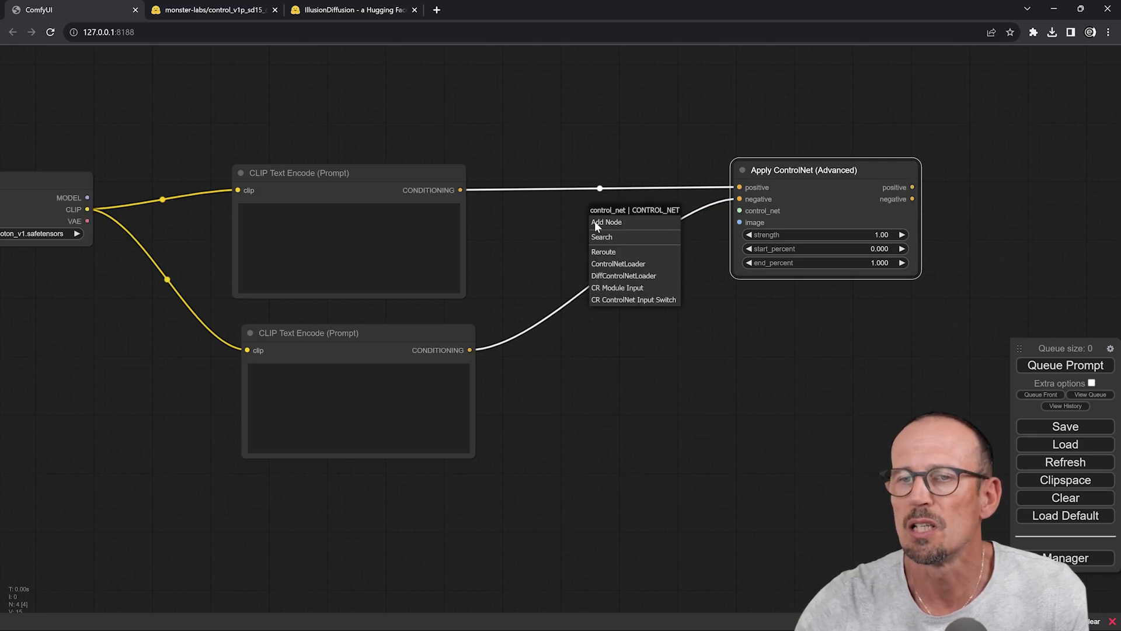
{"action": "left_click", "coordinate": [607, 265]}
{"action": "left_click", "coordinate": [718, 244]}
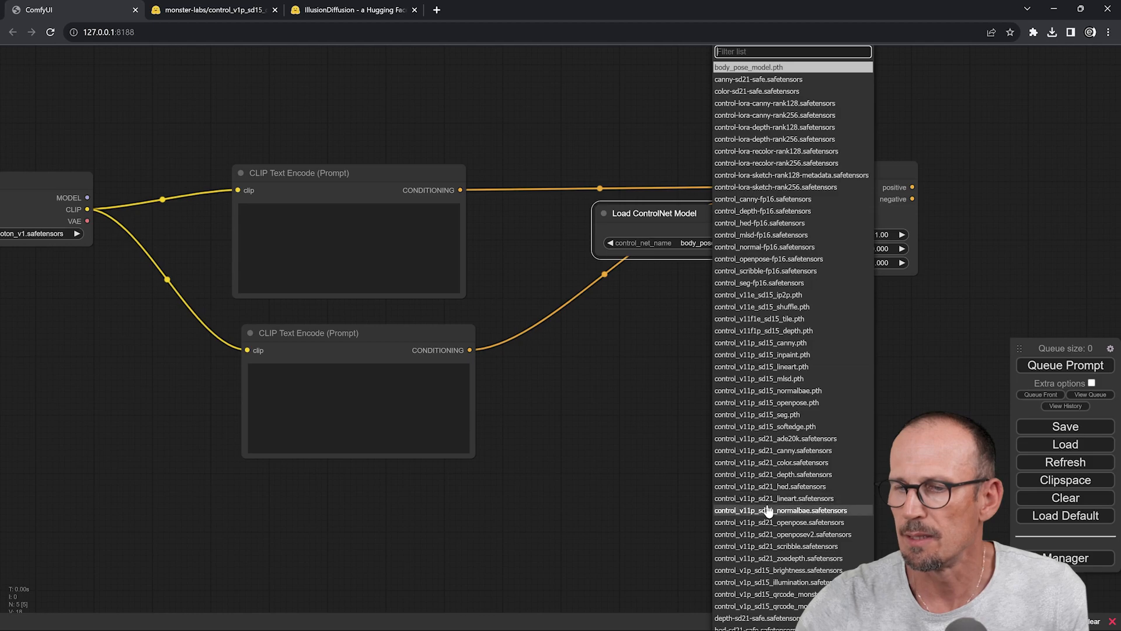
{"action": "left_click", "coordinate": [775, 606]}
{"action": "left_click_drag", "start_coordinate": [709, 251], "coordinate": [608, 248]}
- Attach a LoadImage node to Apply ControlNet's image input and place it below the ControlNet model loader
{"action": "left_click_drag", "start_coordinate": [673, 227], "coordinate": [658, 416]}
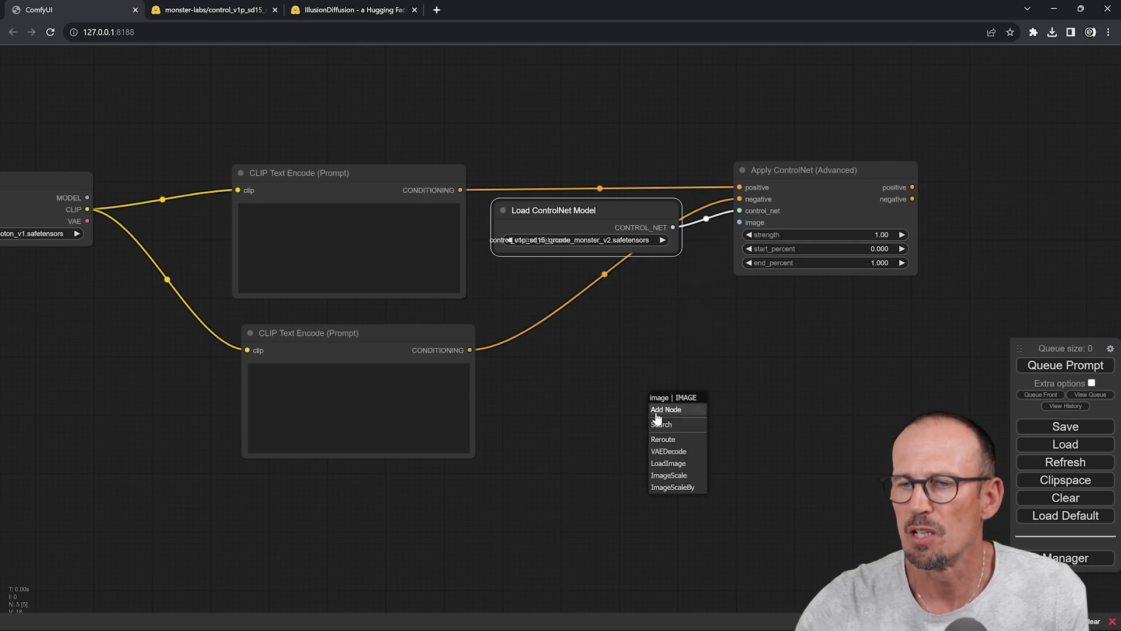
{"action": "left_click", "coordinate": [666, 464]}
{"action": "left_click_drag", "start_coordinate": [759, 395], "coordinate": [595, 279]}
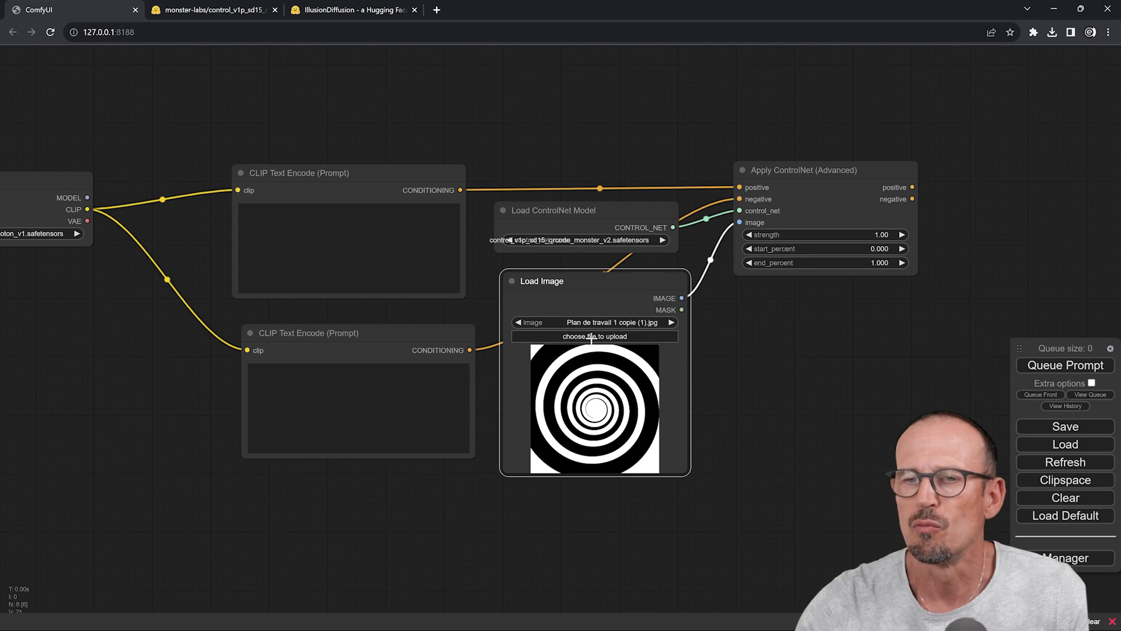
- Load the spiral pattern file "Plan de travail 1 copie.jpg" from the 768w folder into the Load Image node
{"action": "left_click", "coordinate": [573, 336]}
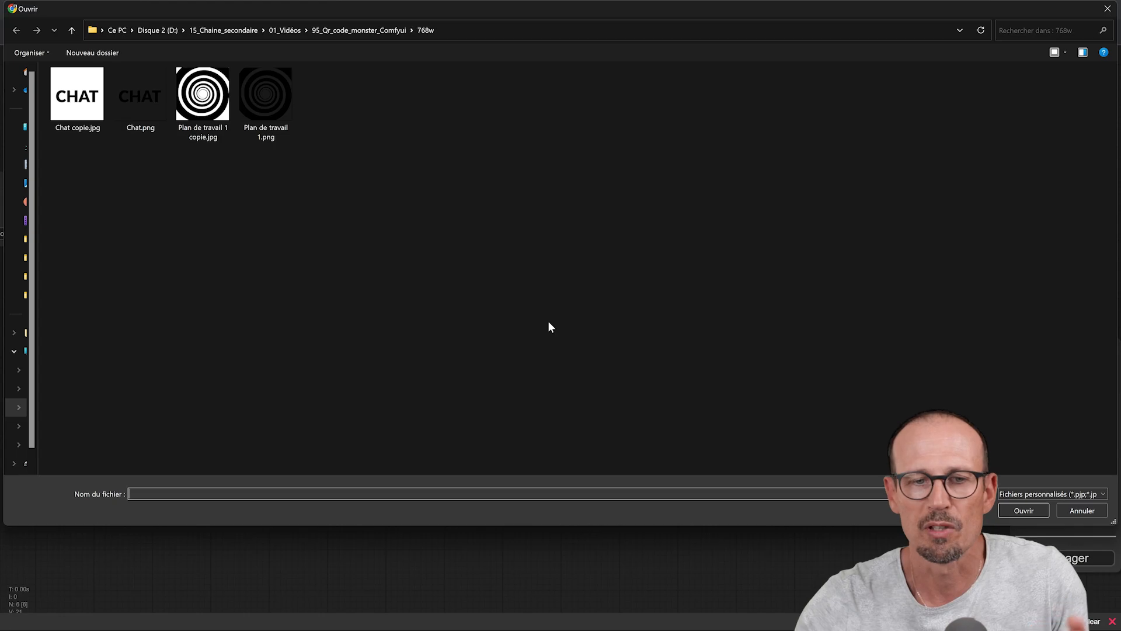
{"action": "left_click", "coordinate": [202, 93]}
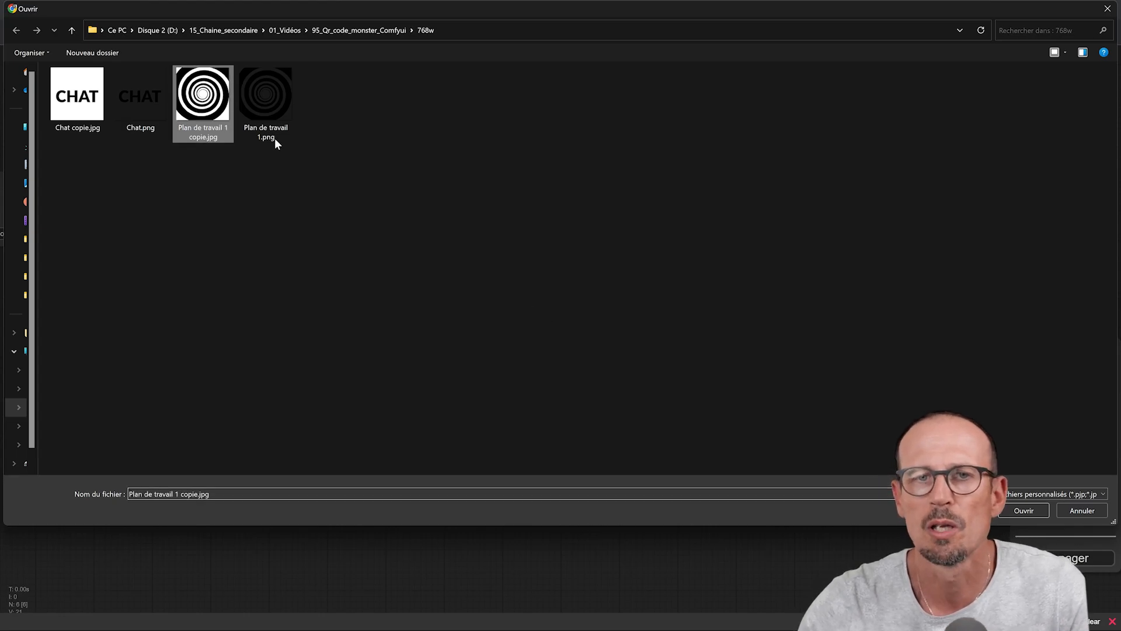
{"action": "left_click", "coordinate": [1024, 510]}
{"action": "left_click_drag", "start_coordinate": [758, 383], "coordinate": [556, 367]}
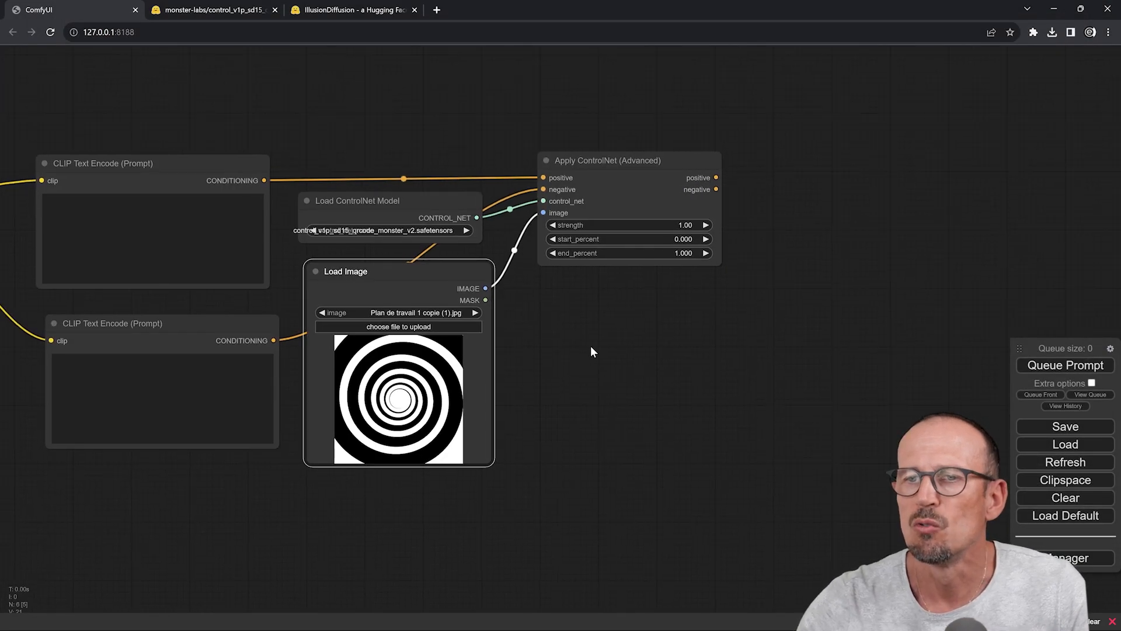
{"action": "scroll", "coordinate": [620, 350], "scroll_direction": "down", "scroll_amount": 2}
{"action": "left_click_drag", "start_coordinate": [621, 350], "coordinate": [496, 363]}
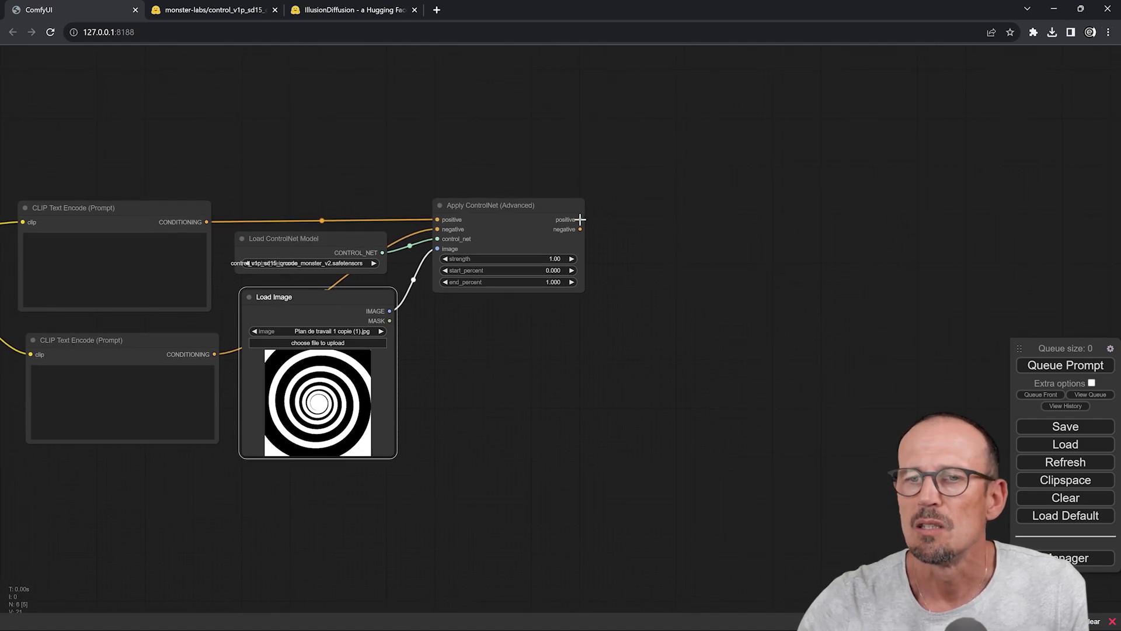
- Attach a KSampler node to Apply ControlNet's positive output and connect the negative output to the sampler's negative input
{"action": "left_click_drag", "start_coordinate": [580, 219], "coordinate": [690, 227]}
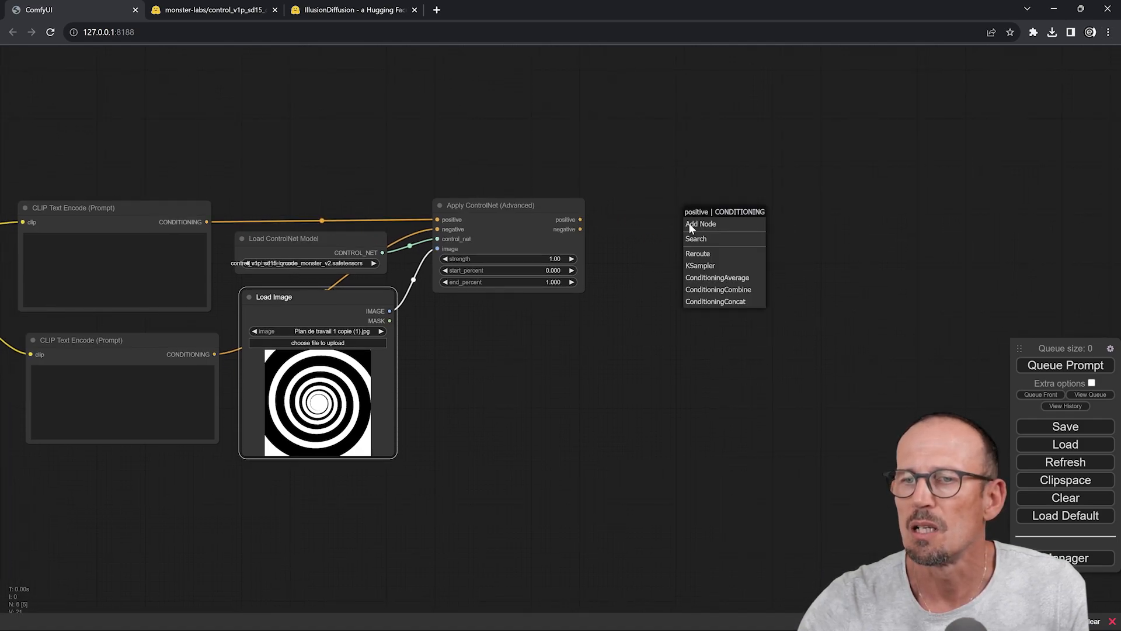
{"action": "left_click", "coordinate": [700, 265]}
{"action": "left_click_drag", "start_coordinate": [580, 229], "coordinate": [693, 241]}
{"action": "left_click_drag", "start_coordinate": [579, 229], "coordinate": [693, 250]}
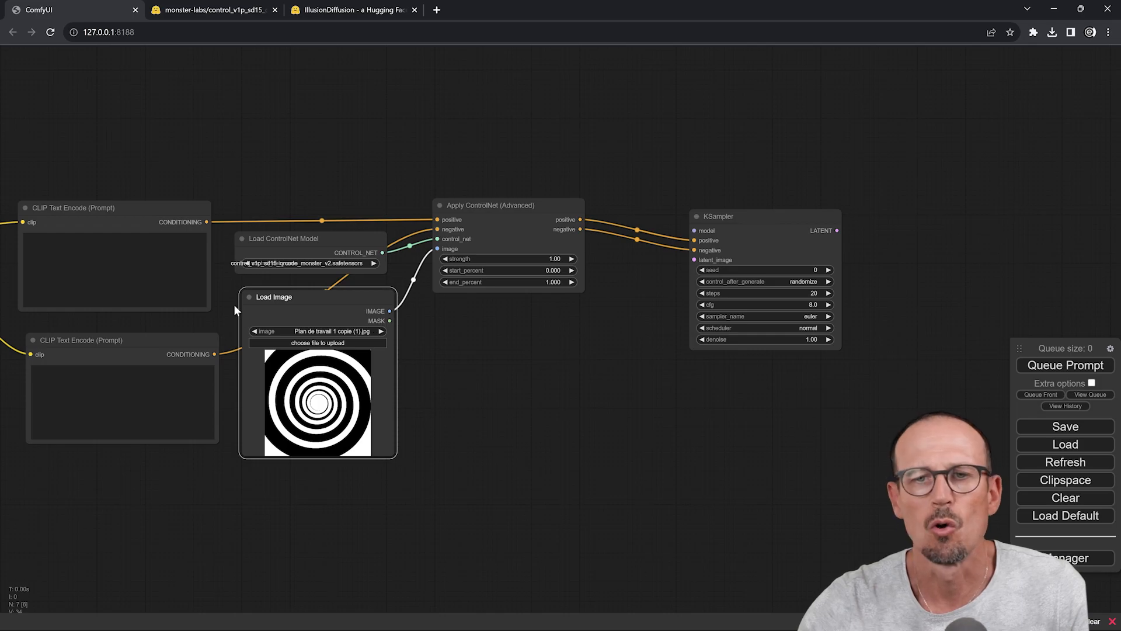
- Connect the Load Checkpoint node's MODEL output to the KSampler's model input
{"action": "left_click_drag", "start_coordinate": [578, 382], "coordinate": [755, 369]}
{"action": "left_click_drag", "start_coordinate": [366, 307], "coordinate": [526, 335]}
{"action": "left_click_drag", "start_coordinate": [133, 240], "coordinate": [928, 244]}
{"action": "left_click_drag", "start_coordinate": [938, 360], "coordinate": [659, 356]}
{"action": "left_click_drag", "start_coordinate": [579, 394], "coordinate": [710, 382]}
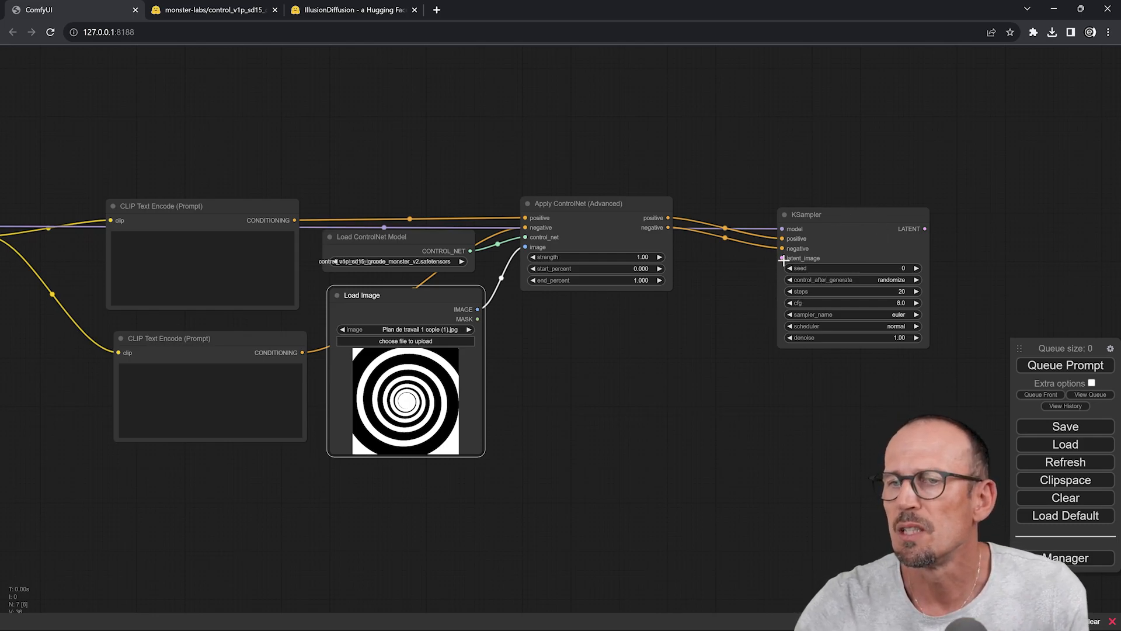
- Attach an EmptyLatentImage node to the KSampler's latent_image input and set its width and height to 768
{"action": "left_click_drag", "start_coordinate": [781, 258], "coordinate": [632, 370]}
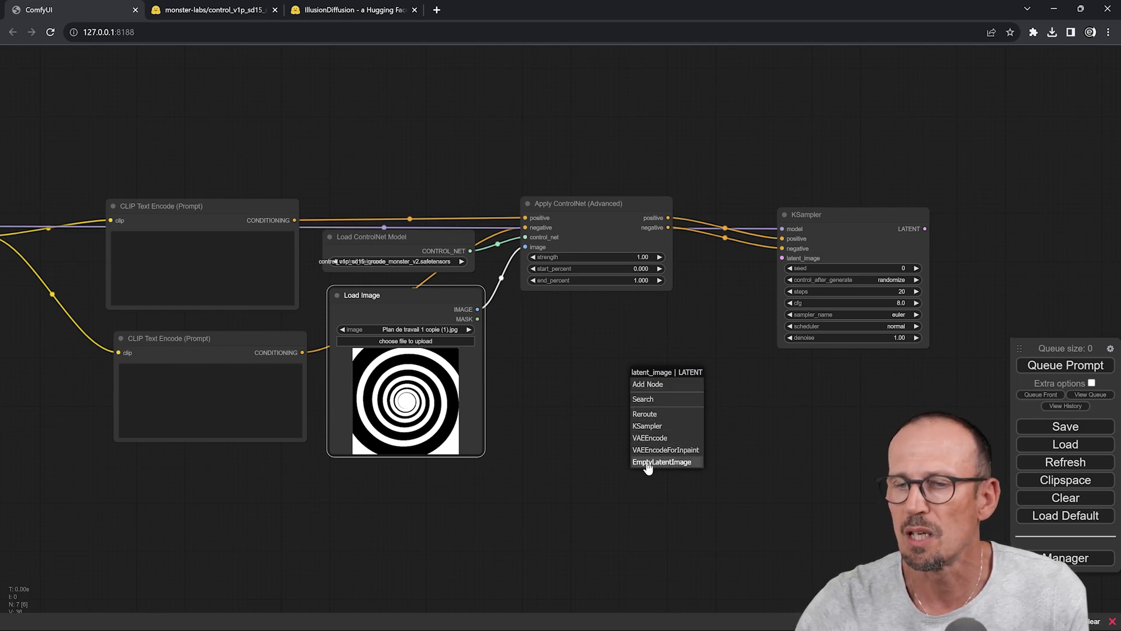
{"action": "left_click", "coordinate": [647, 463]}
{"action": "left_click", "coordinate": [647, 372]}
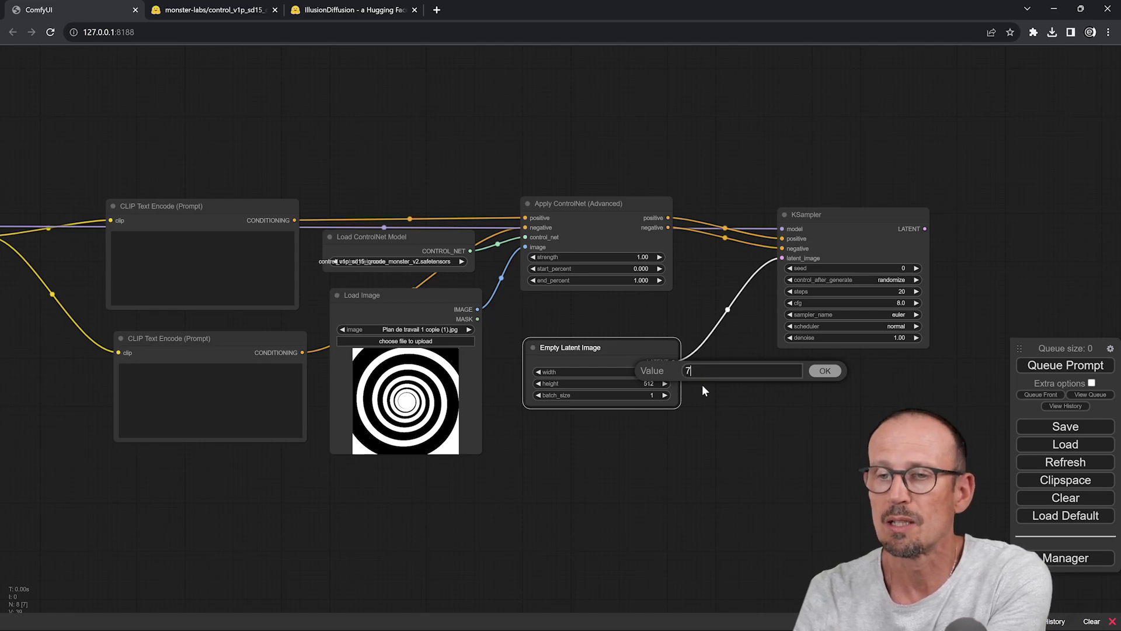
{"action": "key", "text": "Return"}
{"action": "left_click", "coordinate": [648, 383]}
{"action": "type", "text": "768"}
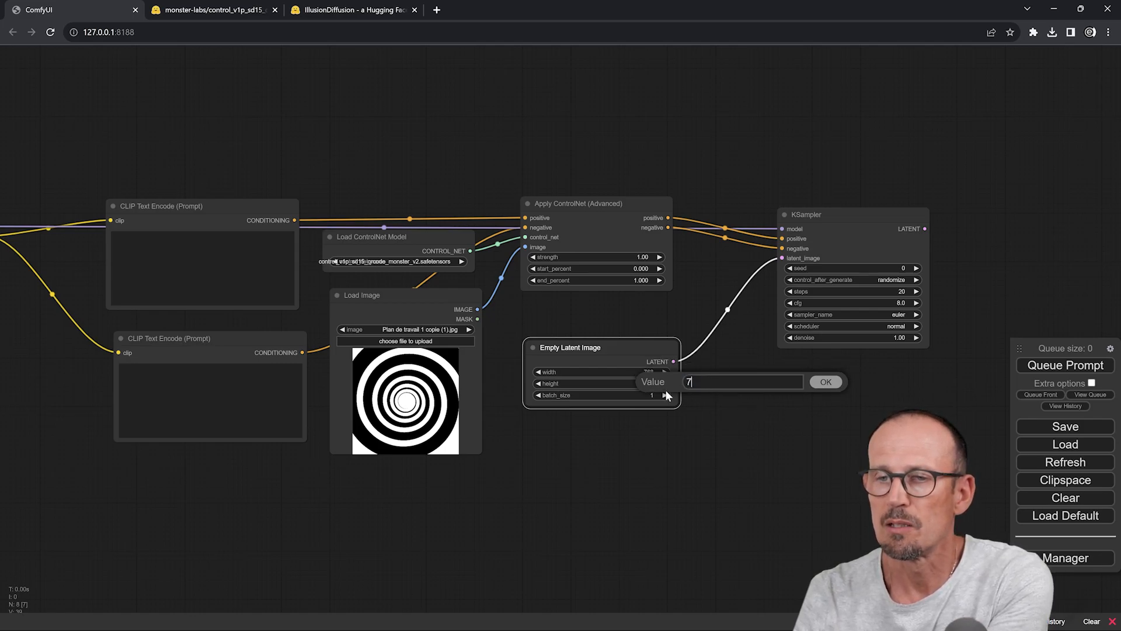
{"action": "left_click", "coordinate": [824, 381]}
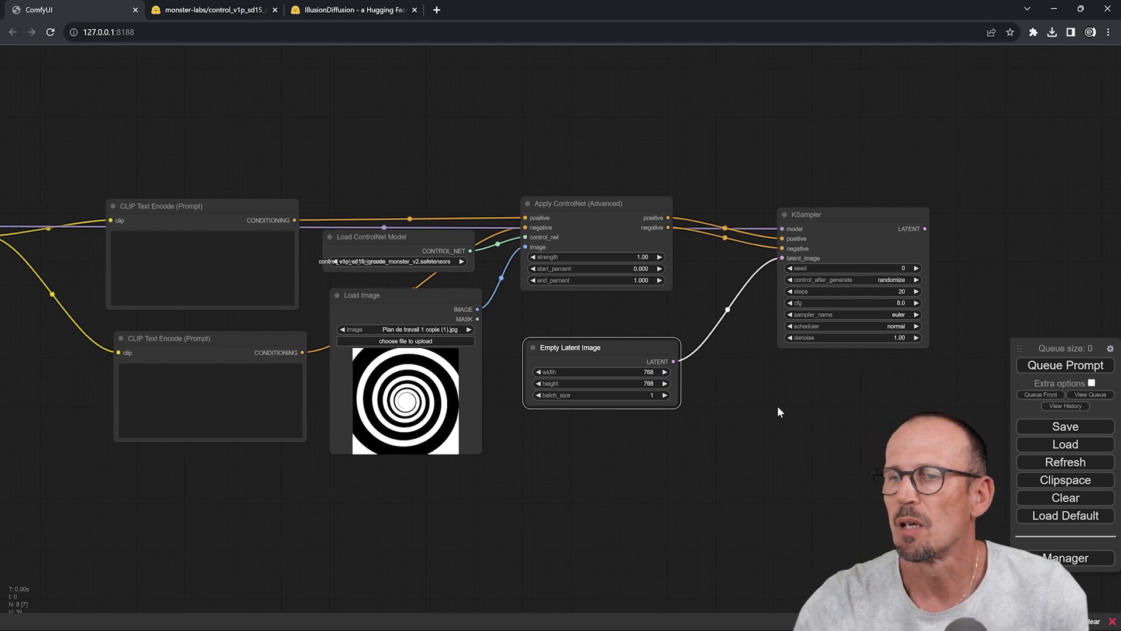
- Attach a VAEDecode node to the KSampler's LATENT output and connect the checkpoint's VAE output to its vae input
{"action": "scroll", "coordinate": [779, 401], "scroll_direction": "down", "scroll_amount": 1}
{"action": "left_click_drag", "start_coordinate": [755, 401], "coordinate": [556, 402]}
{"action": "left_click_drag", "start_coordinate": [737, 242], "coordinate": [822, 252]}
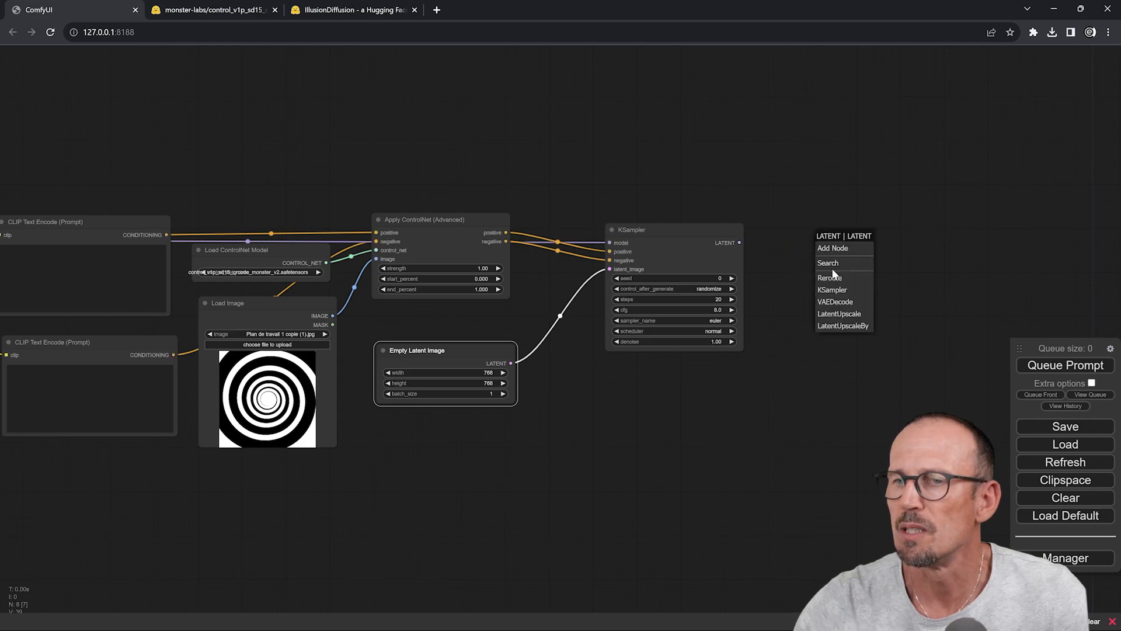
{"action": "left_click", "coordinate": [827, 302]}
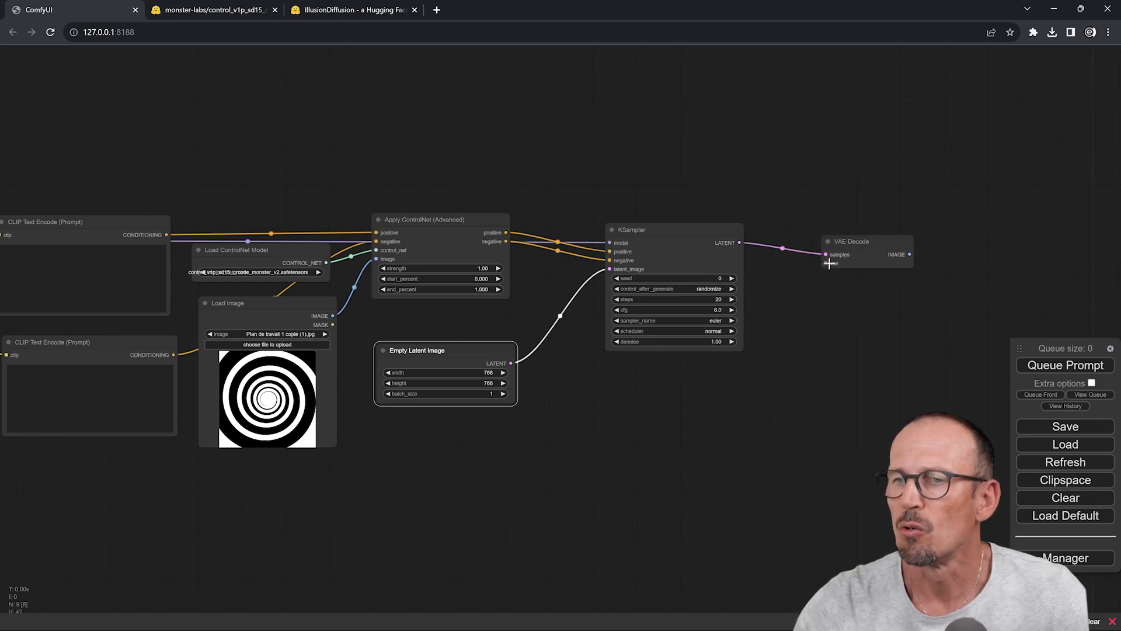
{"action": "left_click_drag", "start_coordinate": [449, 354], "coordinate": [348, 345]}
{"action": "left_click_drag", "start_coordinate": [338, 460], "coordinate": [505, 446]}
{"action": "scroll", "coordinate": [505, 449], "scroll_direction": "down", "scroll_amount": 2}
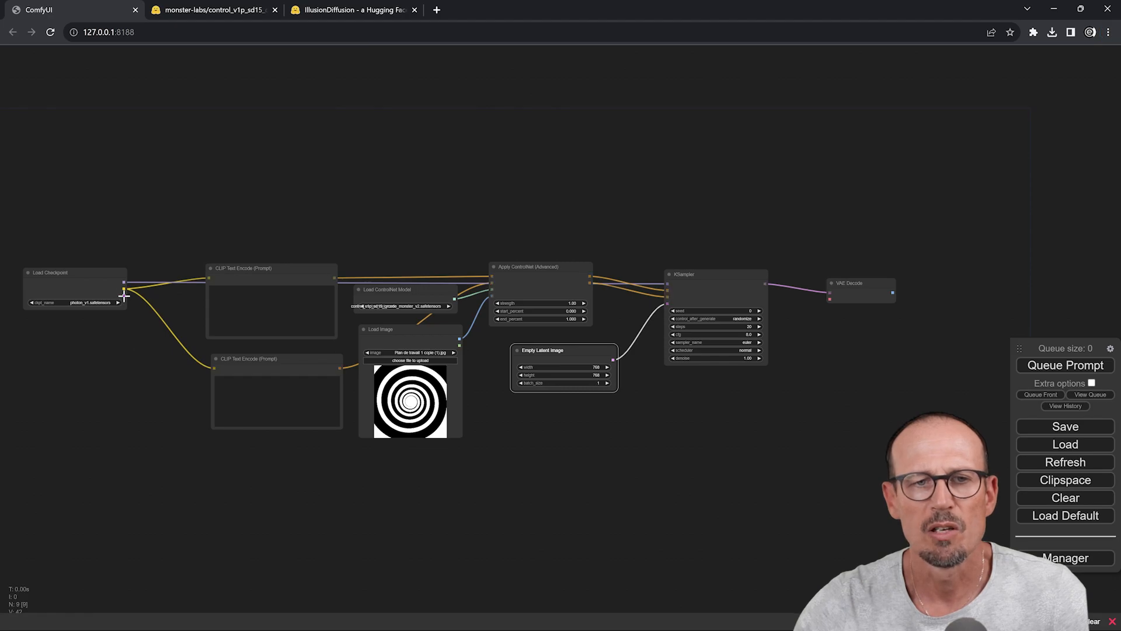
{"action": "left_click_drag", "start_coordinate": [125, 296], "coordinate": [829, 299]}
- Attach a SaveImage node to the VAE Decode node's IMAGE output
{"action": "scroll", "coordinate": [874, 367], "scroll_direction": "up", "scroll_amount": 4}
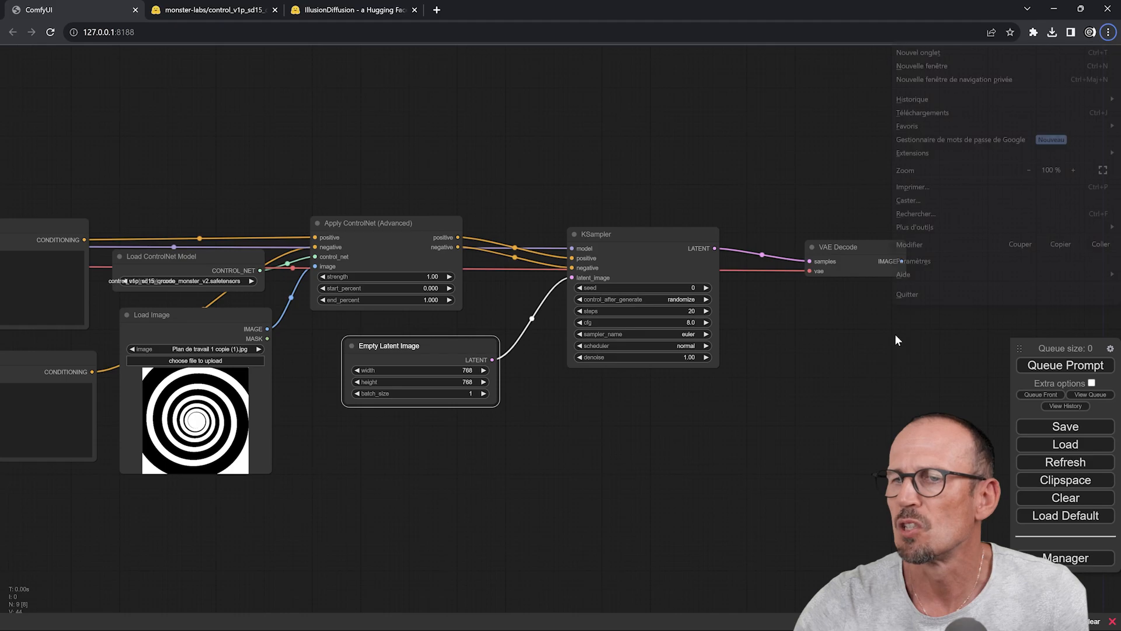
{"action": "left_click_drag", "start_coordinate": [895, 334], "coordinate": [749, 328]}
{"action": "left_click_drag", "start_coordinate": [764, 258], "coordinate": [771, 260]}
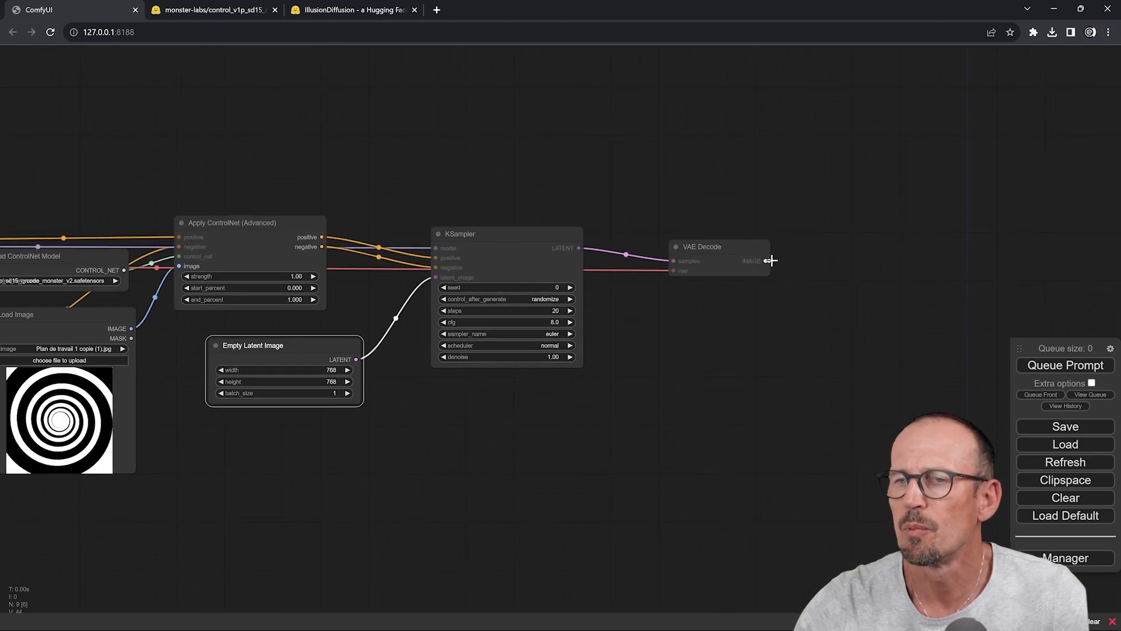
{"action": "left_click_drag", "start_coordinate": [866, 263], "coordinate": [865, 260]}
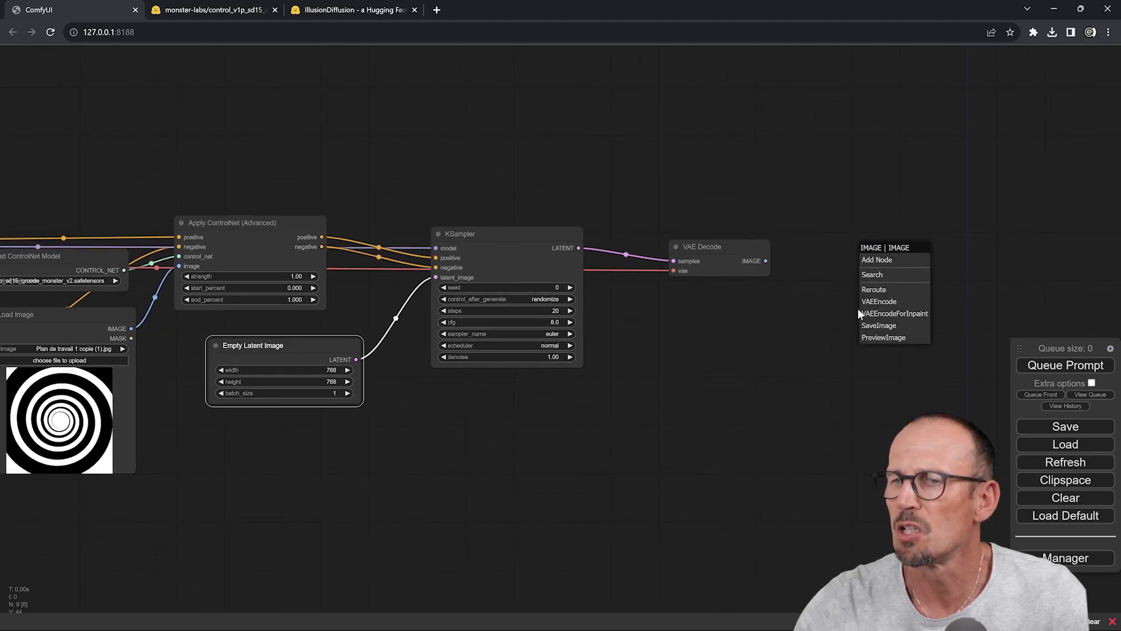
{"action": "left_click", "coordinate": [869, 327]}
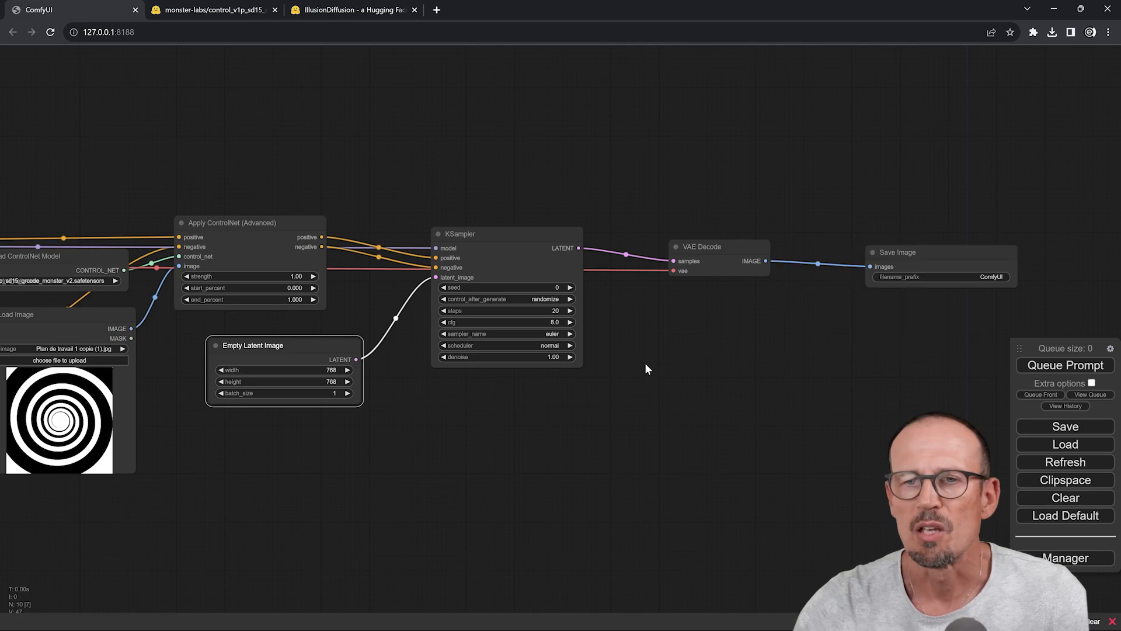
- Set the KSampler's sampler_name to dpmpp_2m_sde and its scheduler to karras
{"action": "scroll", "coordinate": [643, 362], "scroll_direction": "down", "scroll_amount": 2}
{"action": "left_click_drag", "start_coordinate": [513, 449], "coordinate": [665, 438]}
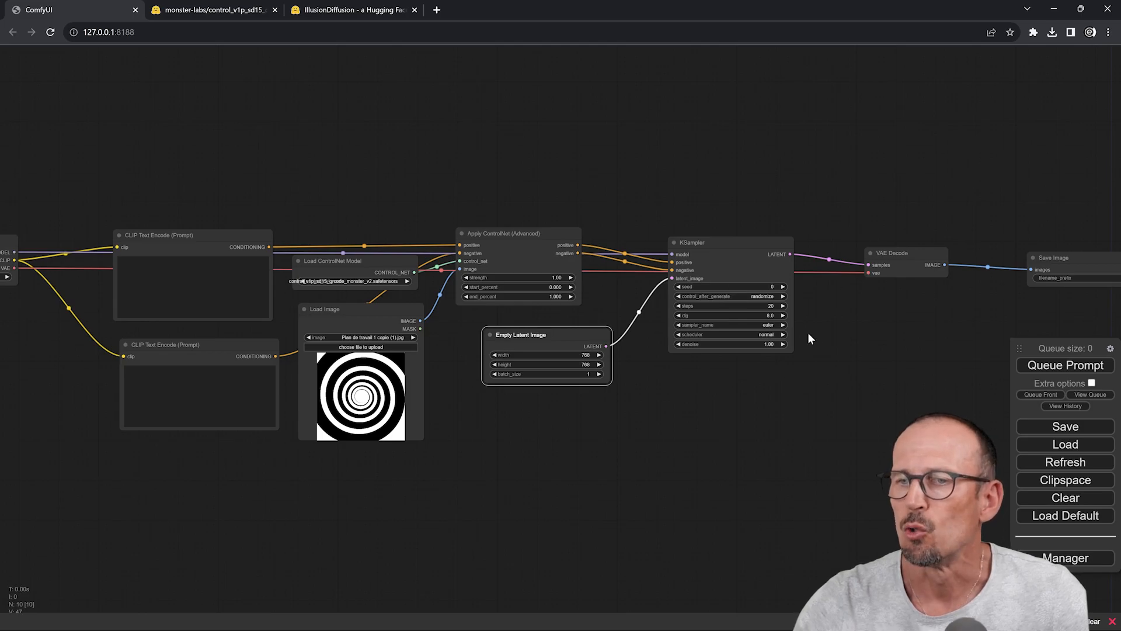
{"action": "scroll", "coordinate": [803, 316], "scroll_direction": "up", "scroll_amount": 6}
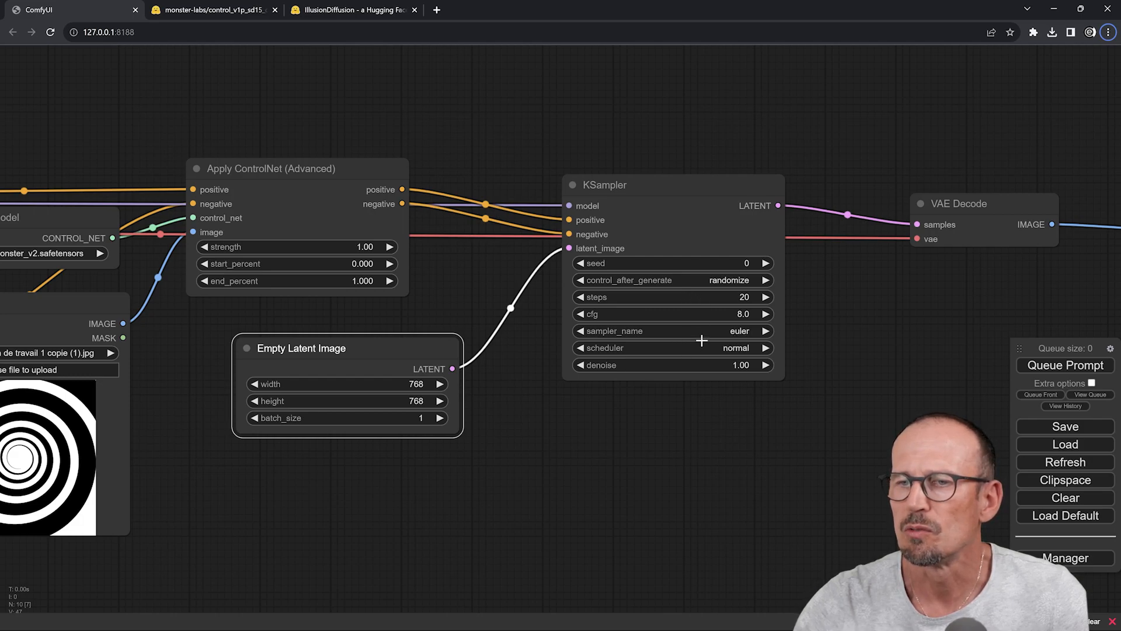
{"action": "left_click", "coordinate": [739, 331]}
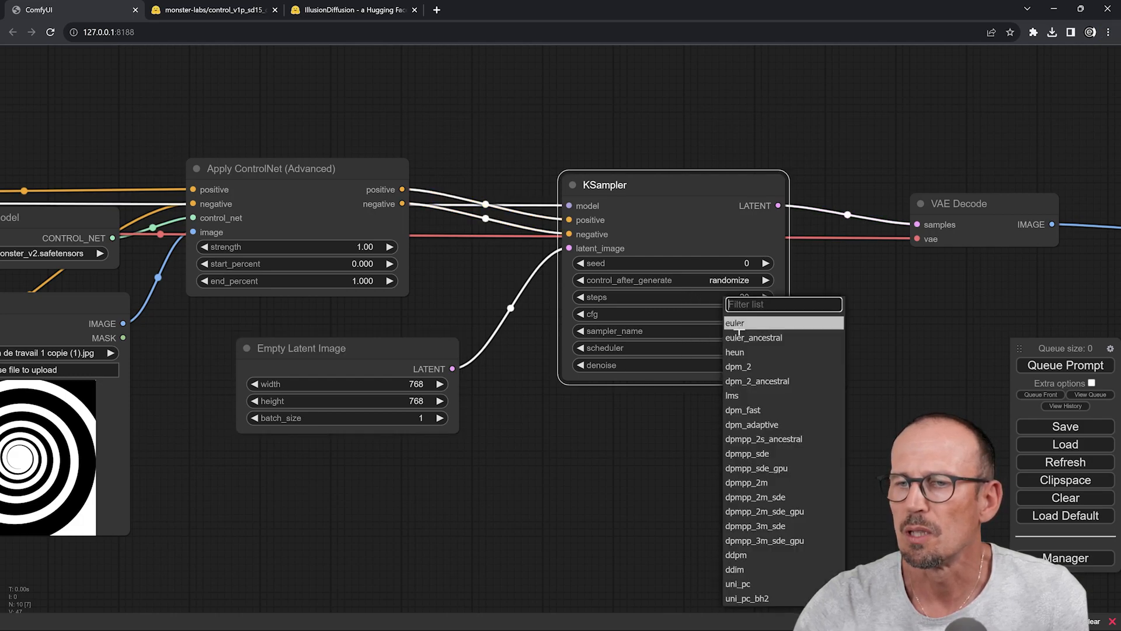
{"action": "left_click", "coordinate": [775, 498]}
{"action": "left_click", "coordinate": [730, 348]}
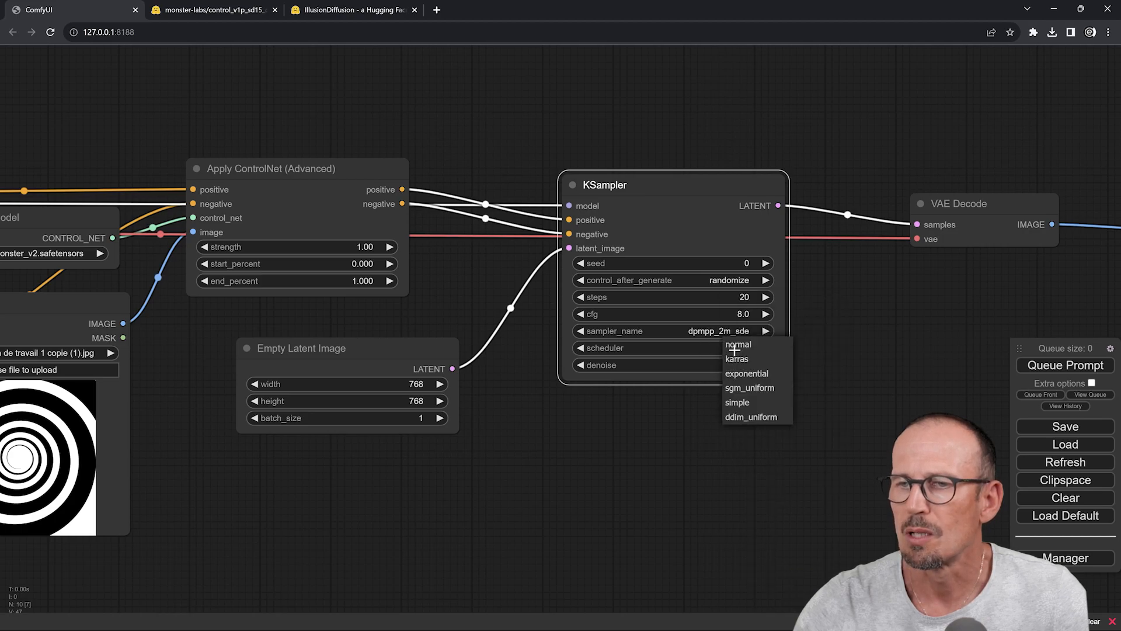
{"action": "left_click", "coordinate": [736, 359]}
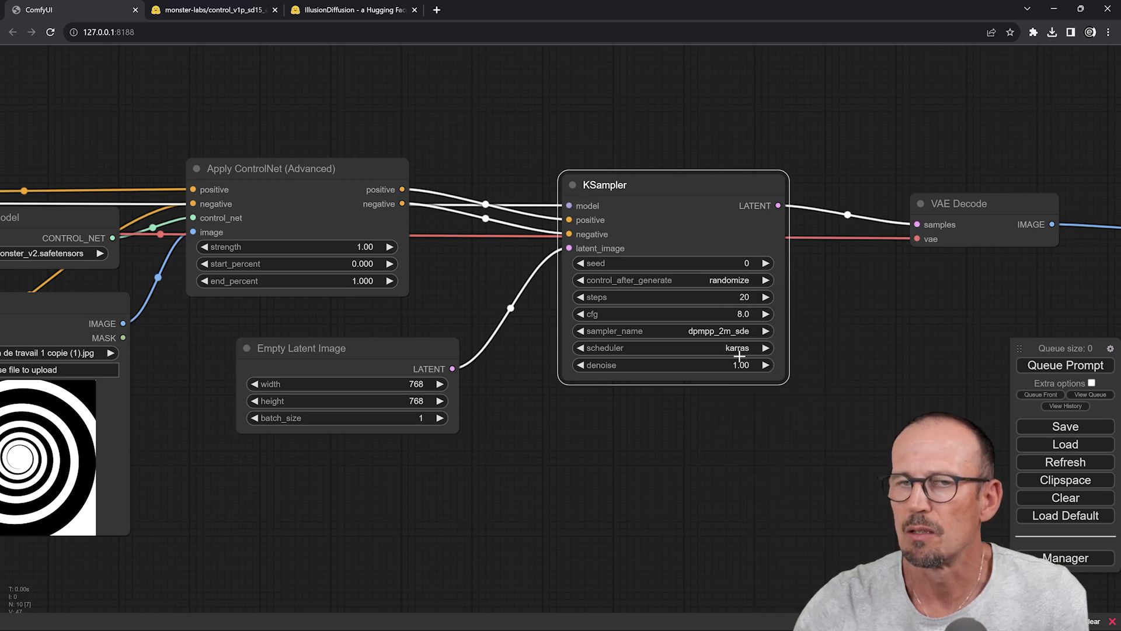
- Set the KSampler's cfg to 4
{"action": "left_click", "coordinate": [755, 314]}
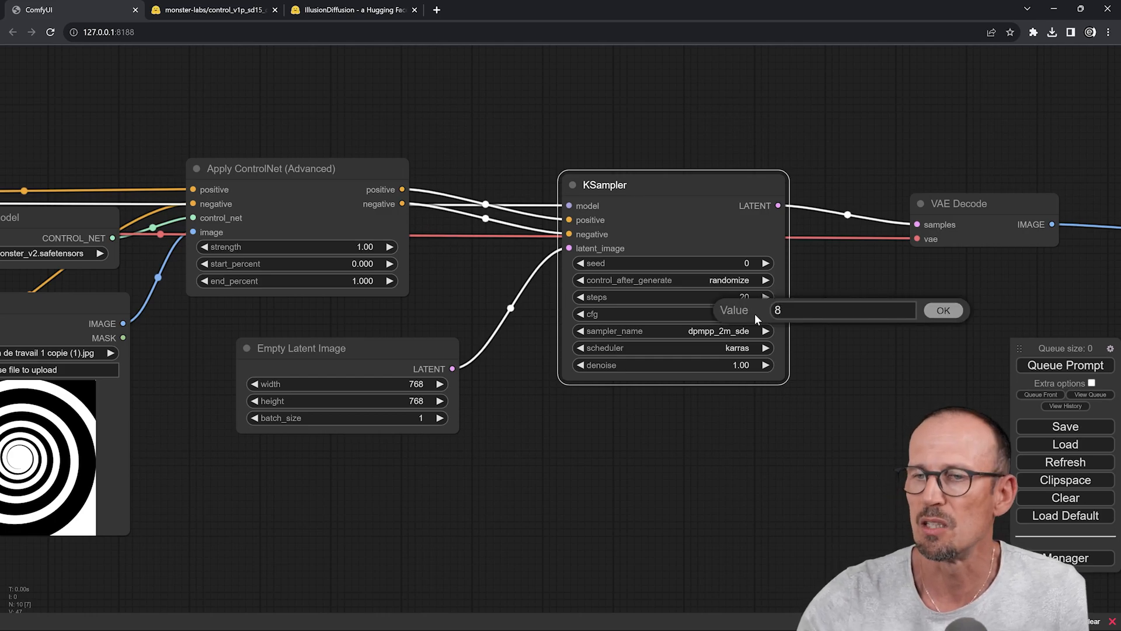
{"action": "key", "text": "BackSpace"}
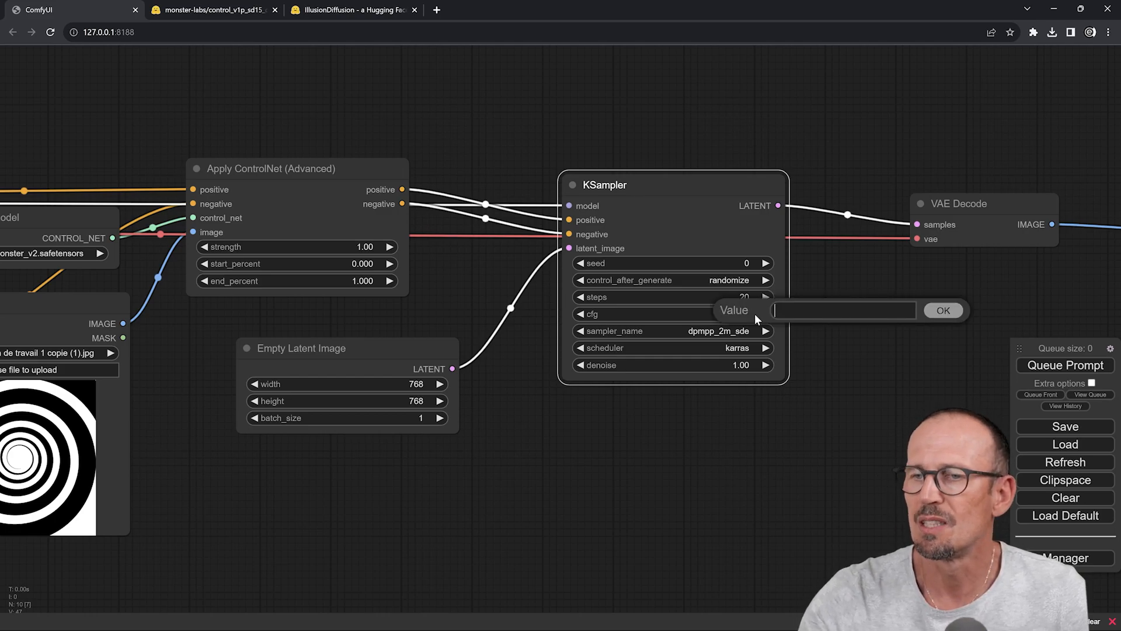
{"action": "type", "text": "4"}
{"action": "key", "text": "Return"}
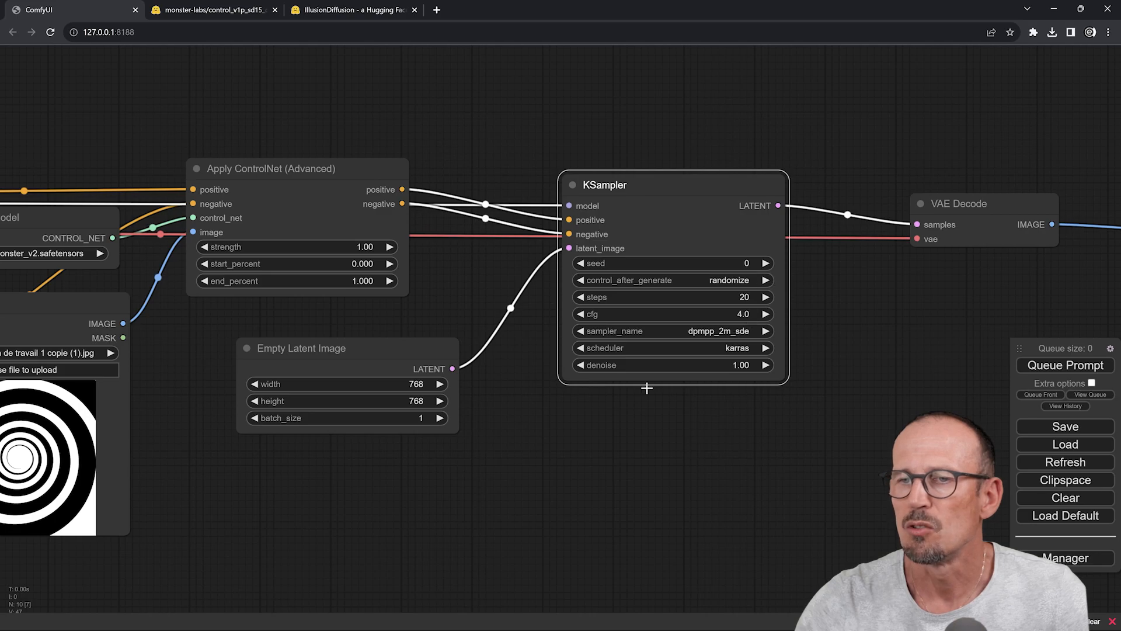
- Enter the positive prompt "A group of people walking through a bustling city, reminiscent of Edward Hopper's urban scenes, capturing the essence of the early 20th century"
{"action": "scroll", "coordinate": [580, 422], "scroll_direction": "down", "scroll_amount": 5}
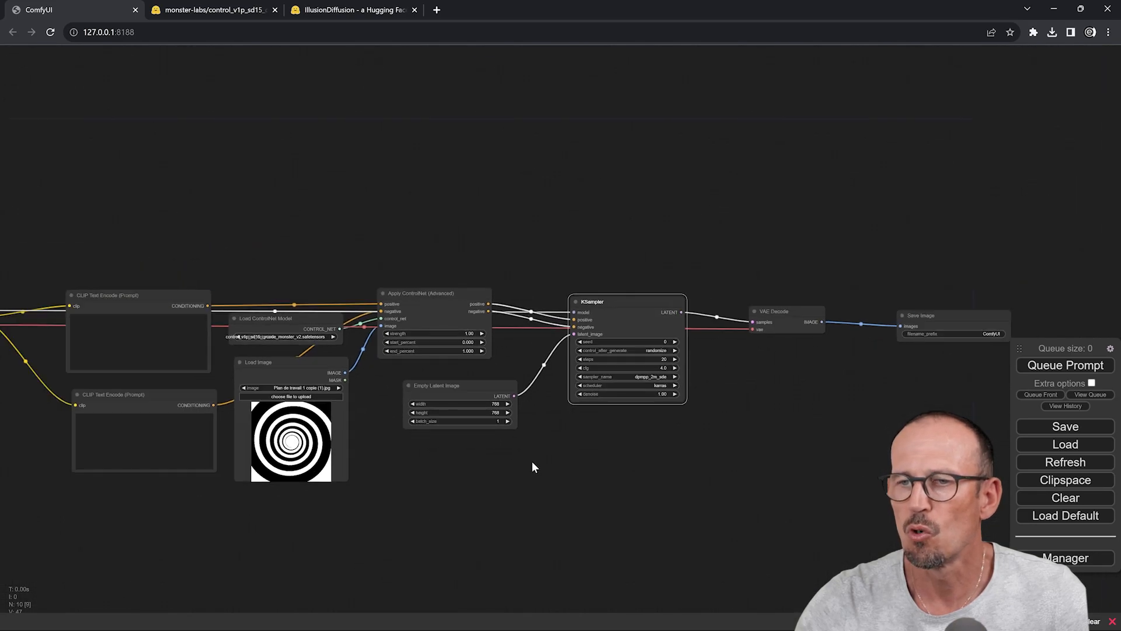
{"action": "left_click_drag", "start_coordinate": [530, 461], "coordinate": [658, 405]}
{"action": "scroll", "coordinate": [467, 418], "scroll_direction": "up", "scroll_amount": 3}
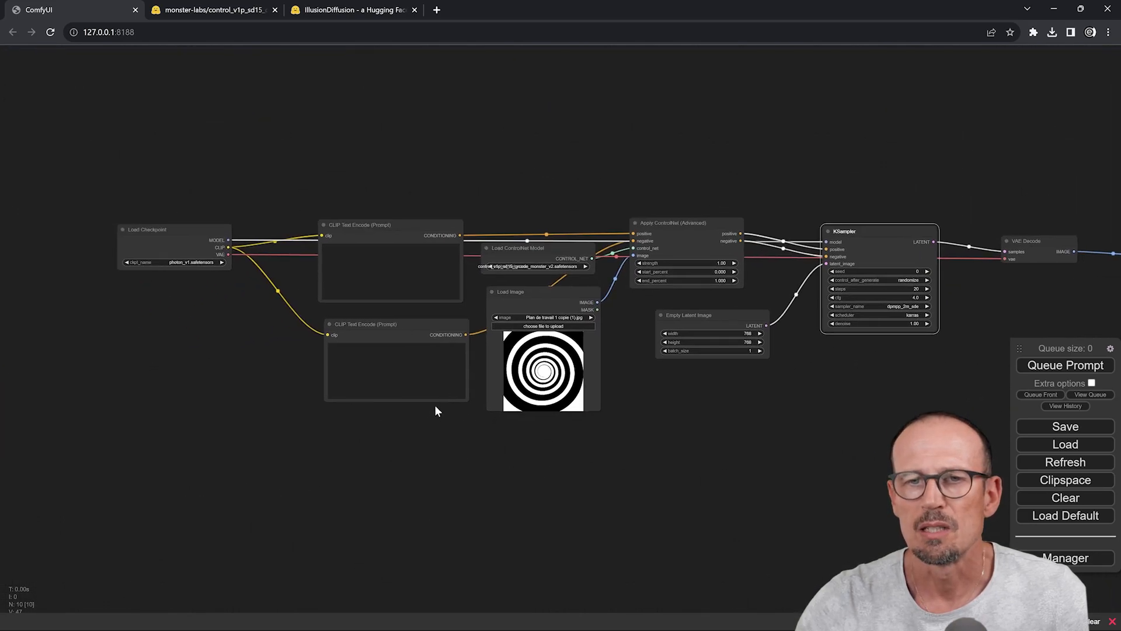
{"action": "left_click", "coordinate": [385, 242]}
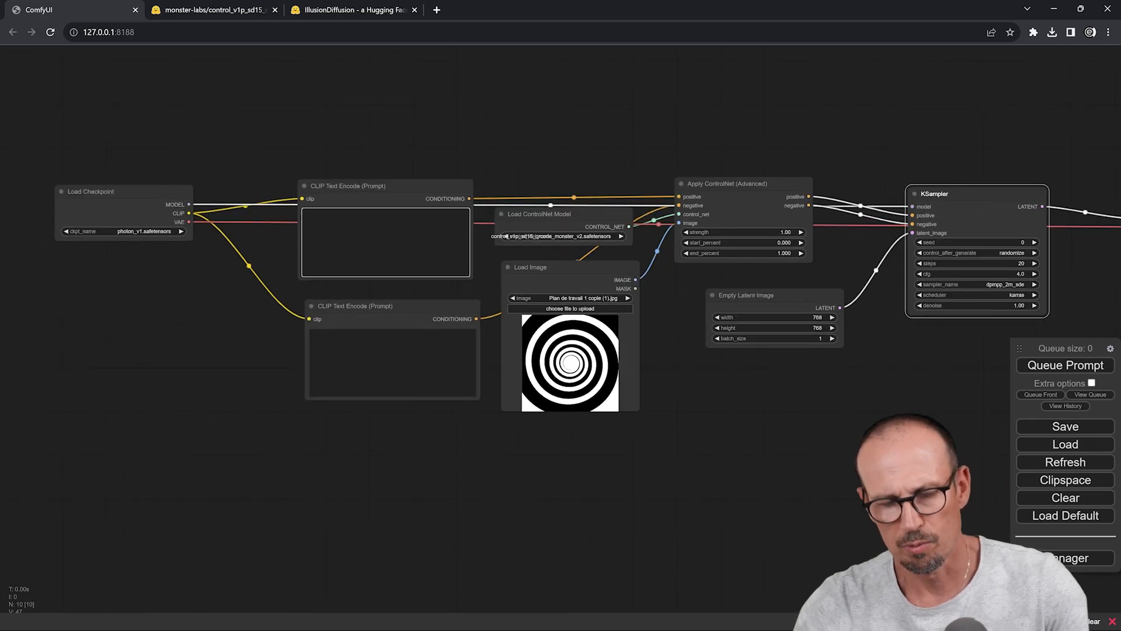
{"action": "type", "text": "A group of people walking through a bustling city, reminiscent of Edward Hopper's urban scenes, capturing the essence of the early 20th century"}
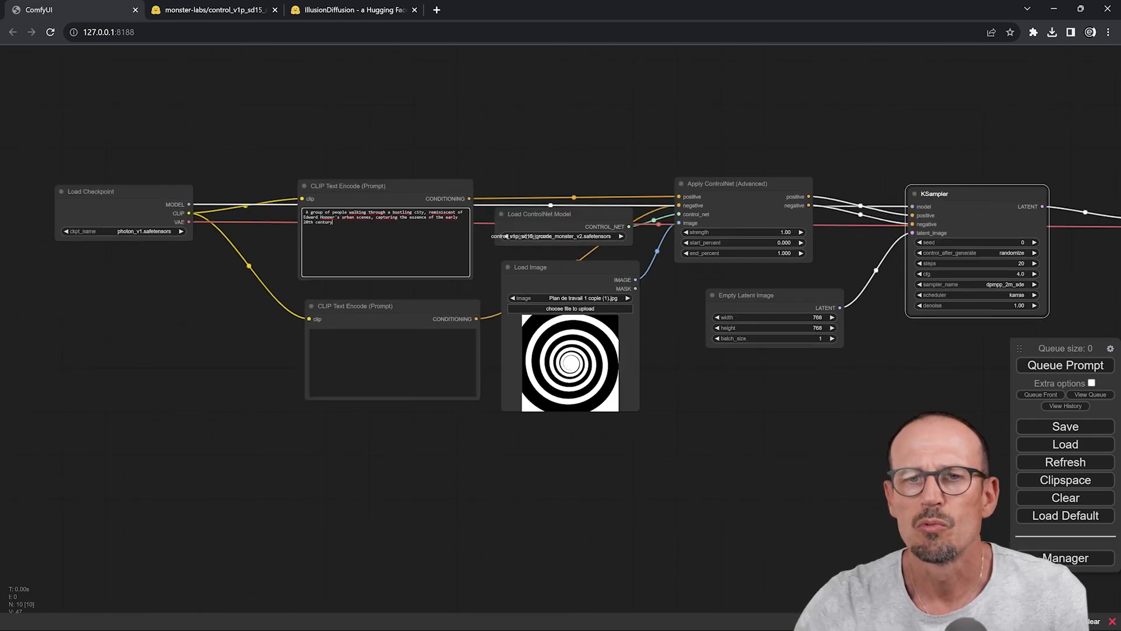
- Enter "3d, sketch" as the negative prompt in the lower CLIP Text Encode node
{"action": "left_click", "coordinate": [354, 350]}
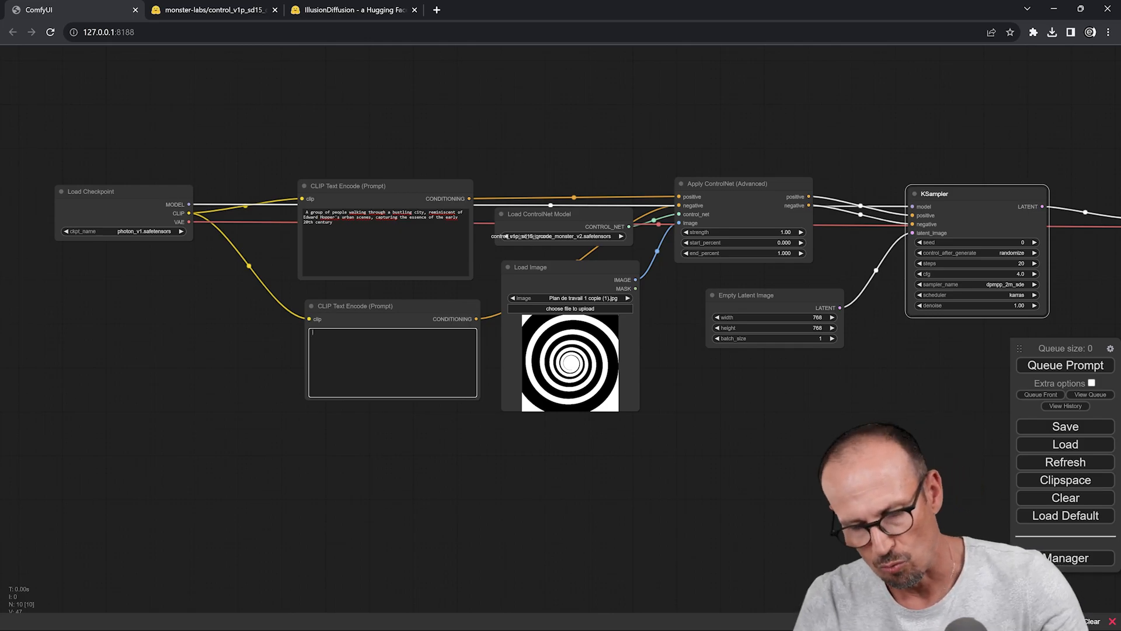
{"action": "type", "text": "3d"}
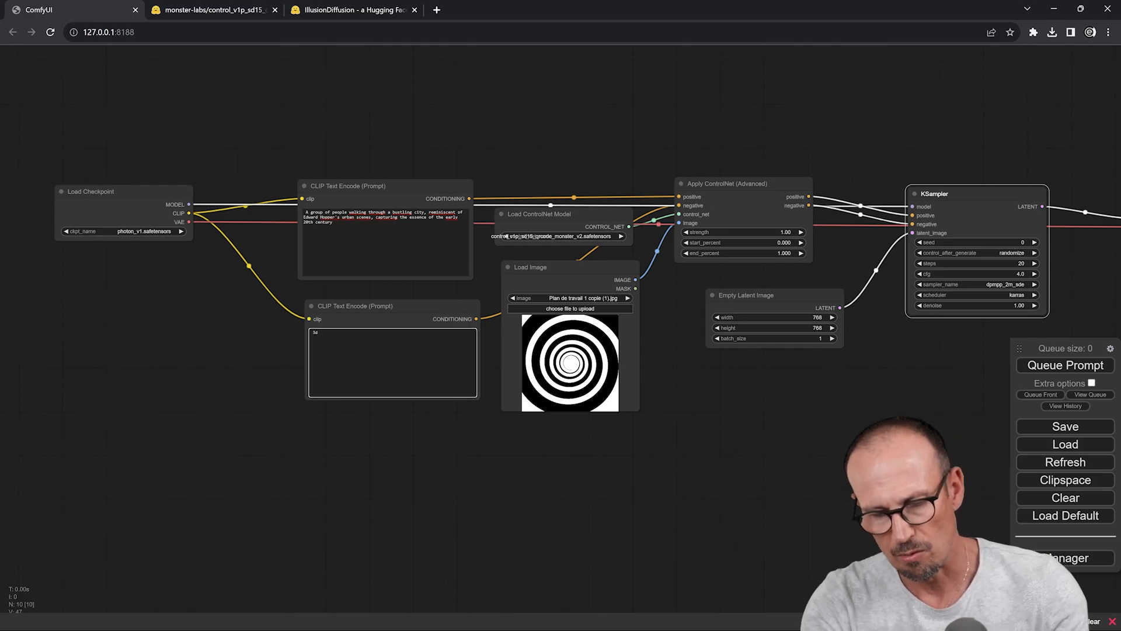
{"action": "type", "text": ", sketch"}
- Queue the prompt to generate an image and inspect the result closely in the Save Image node
{"action": "mouse_move", "coordinate": [742, 416]}
{"action": "left_mouse_down"}
{"action": "mouse_move", "coordinate": [686, 425]}
{"action": "mouse_move", "coordinate": [629, 389]}
{"action": "mouse_move", "coordinate": [476, 399]}
{"action": "left_mouse_up"}
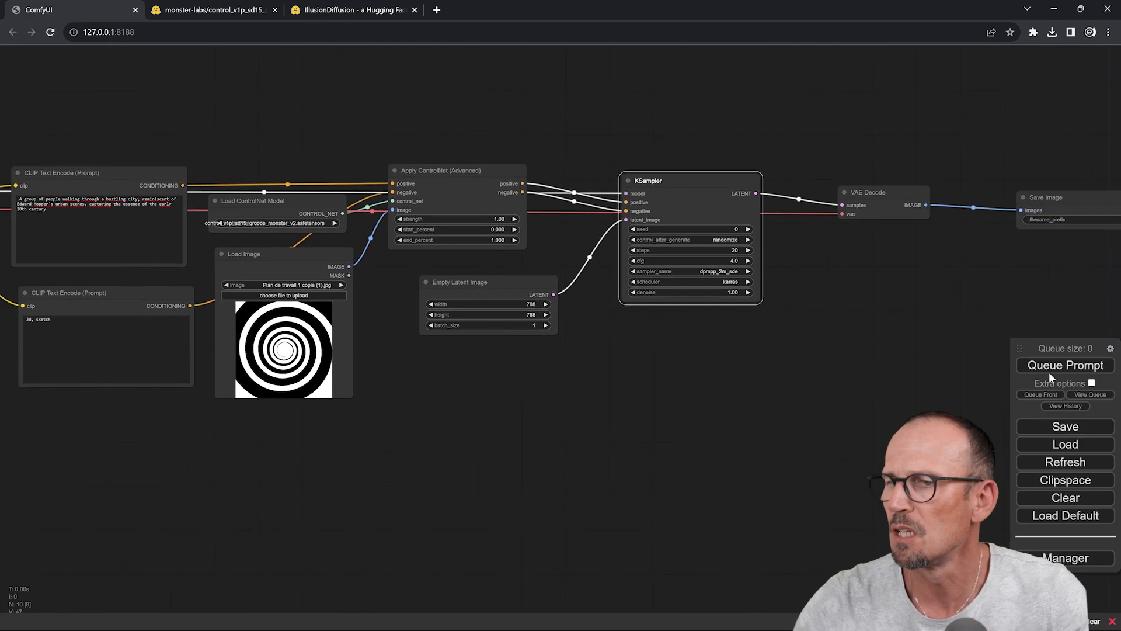
{"action": "left_click", "coordinate": [1049, 368]}
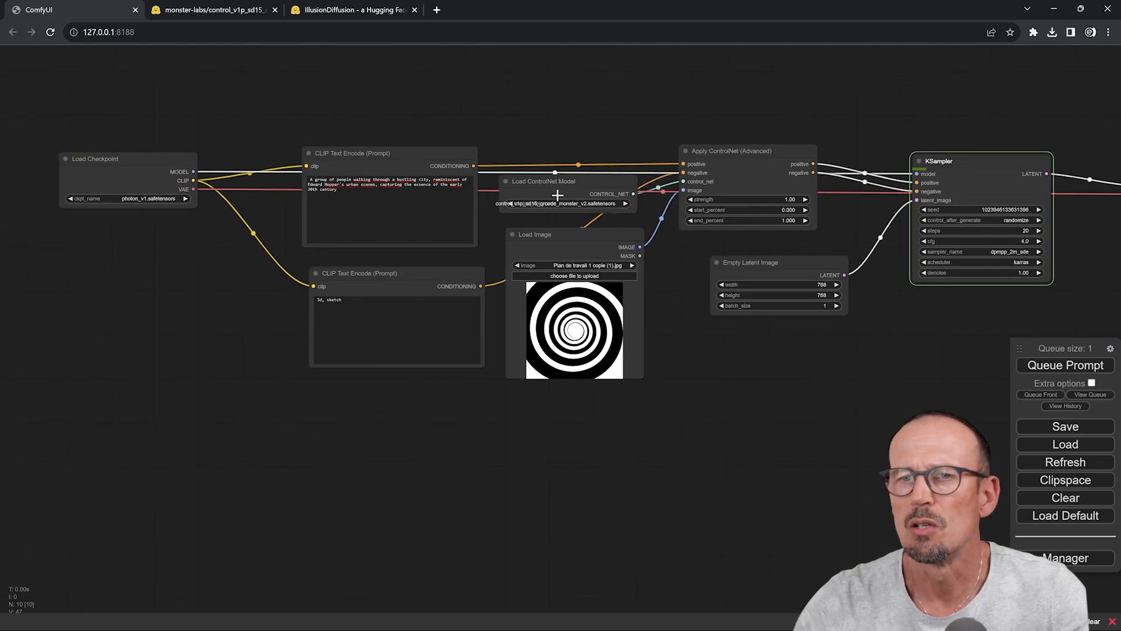
{"action": "left_click_drag", "start_coordinate": [742, 416], "coordinate": [408, 443]}
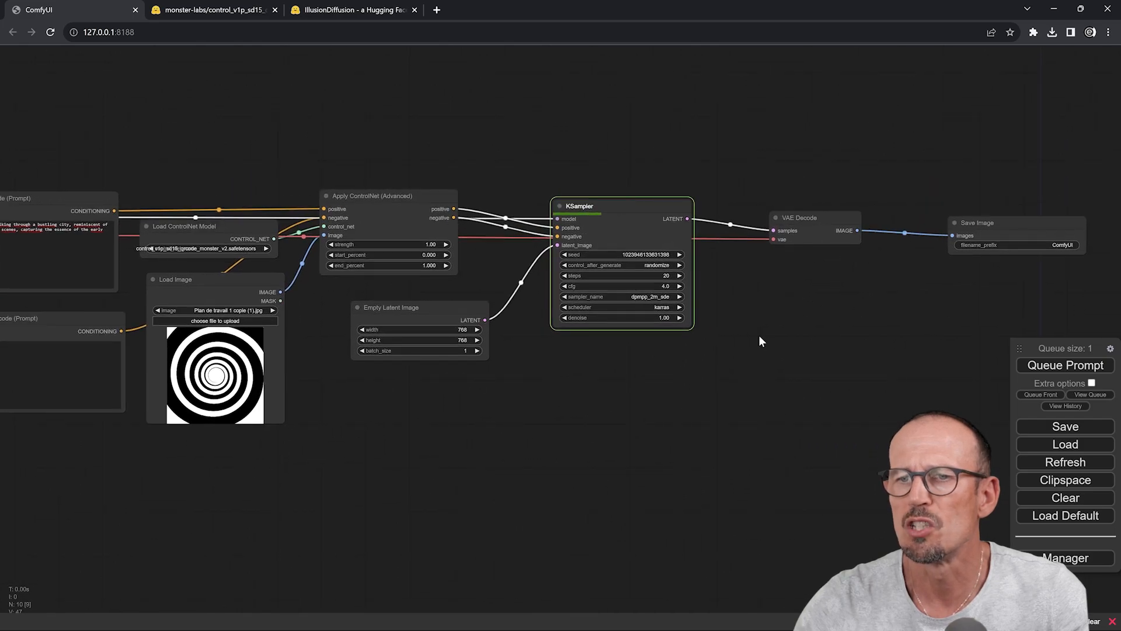
{"action": "left_click_drag", "start_coordinate": [759, 338], "coordinate": [663, 357]}
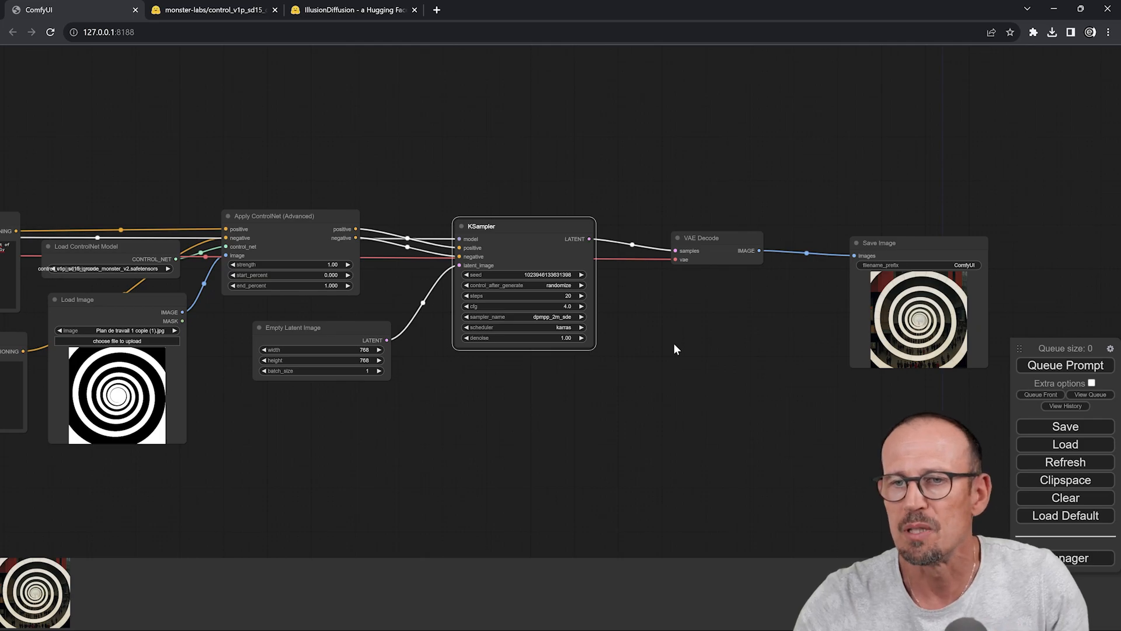
{"action": "left_click_drag", "start_coordinate": [788, 402], "coordinate": [617, 367]}
{"action": "scroll", "coordinate": [662, 327], "scroll_direction": "up", "scroll_amount": 15}
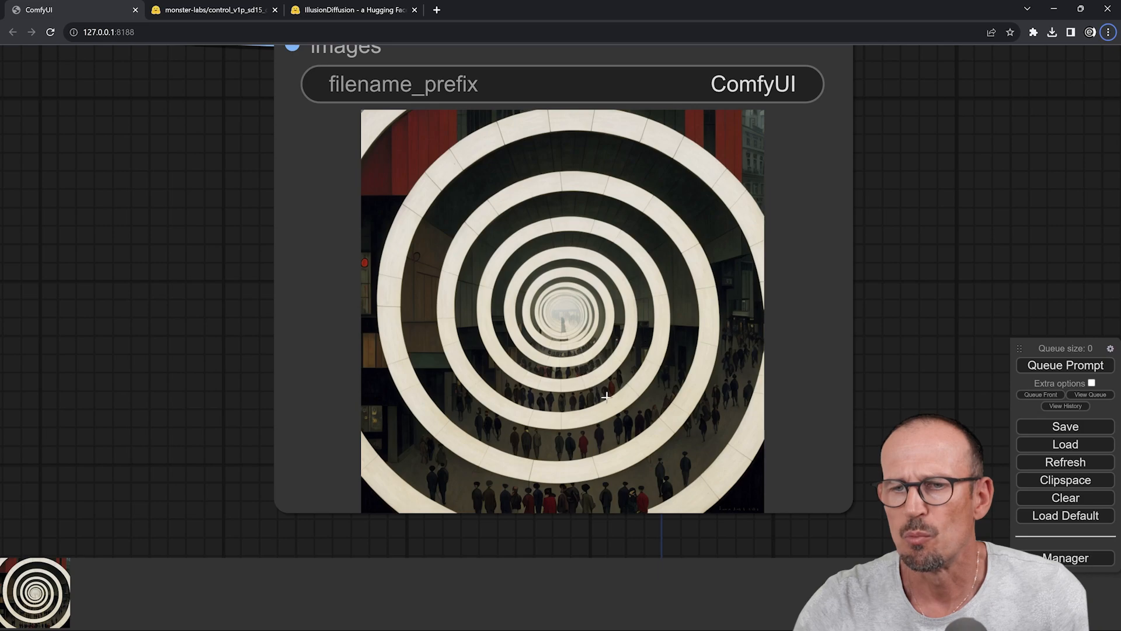
- Generate further spiral city images with the current settings, review them in the Save Image node, and close the image feed
{"action": "scroll", "coordinate": [601, 377], "scroll_direction": "down", "scroll_amount": 11}
{"action": "left_click_drag", "start_coordinate": [309, 375], "coordinate": [554, 355]}
{"action": "scroll", "coordinate": [554, 355], "scroll_direction": "down", "scroll_amount": 2}
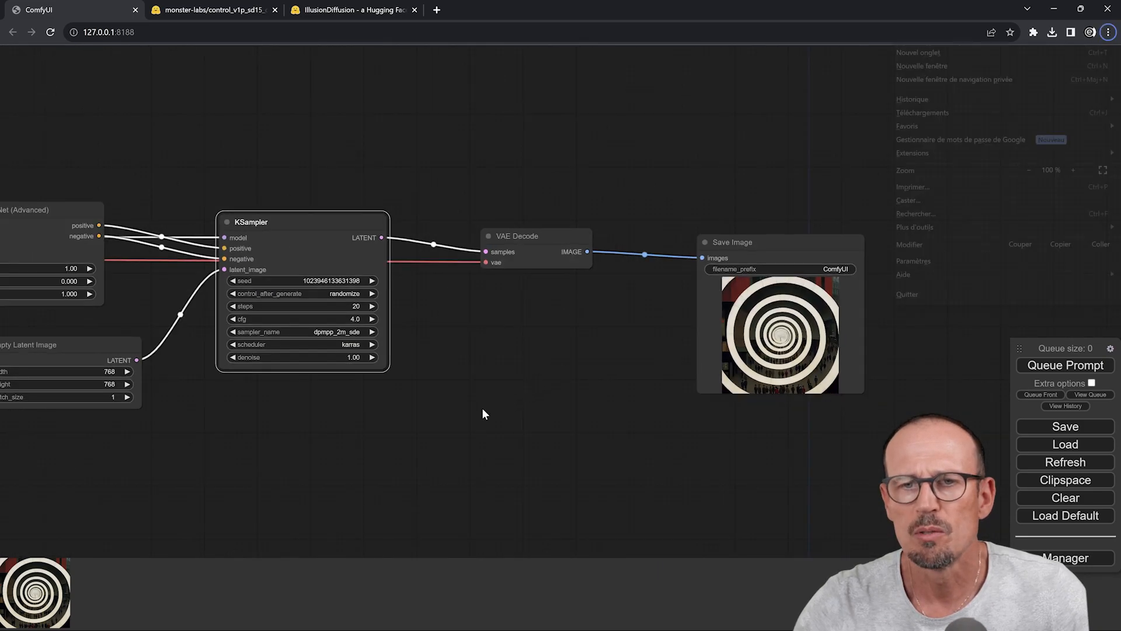
{"action": "left_click_drag", "start_coordinate": [476, 413], "coordinate": [651, 400]}
{"action": "left_click_drag", "start_coordinate": [428, 471], "coordinate": [647, 427]}
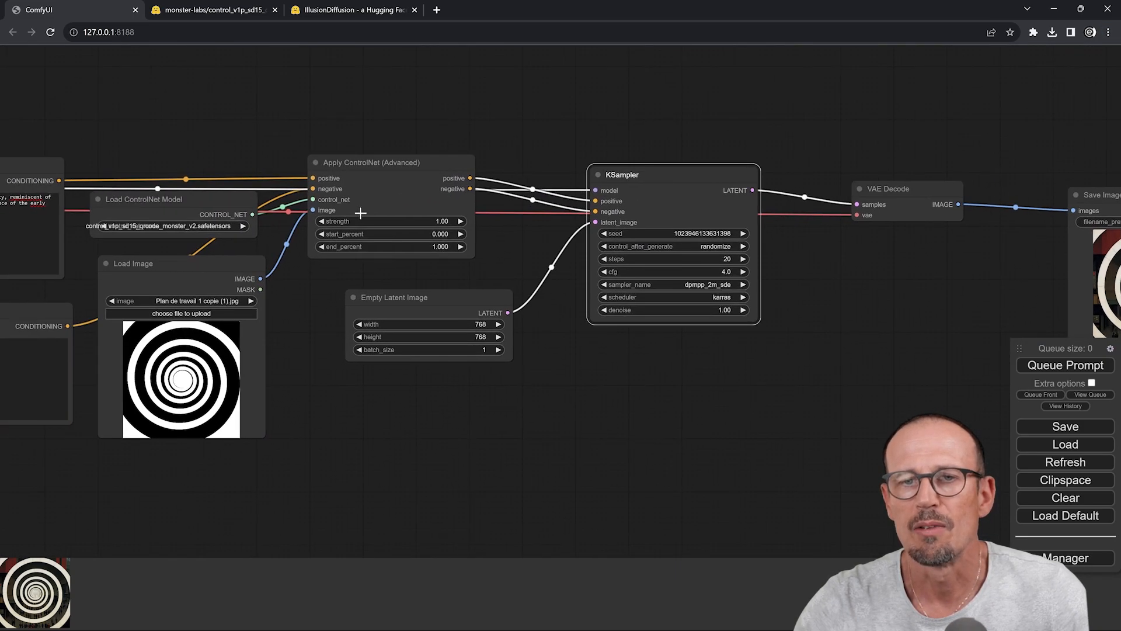
{"action": "left_click_drag", "start_coordinate": [730, 400], "coordinate": [624, 402]}
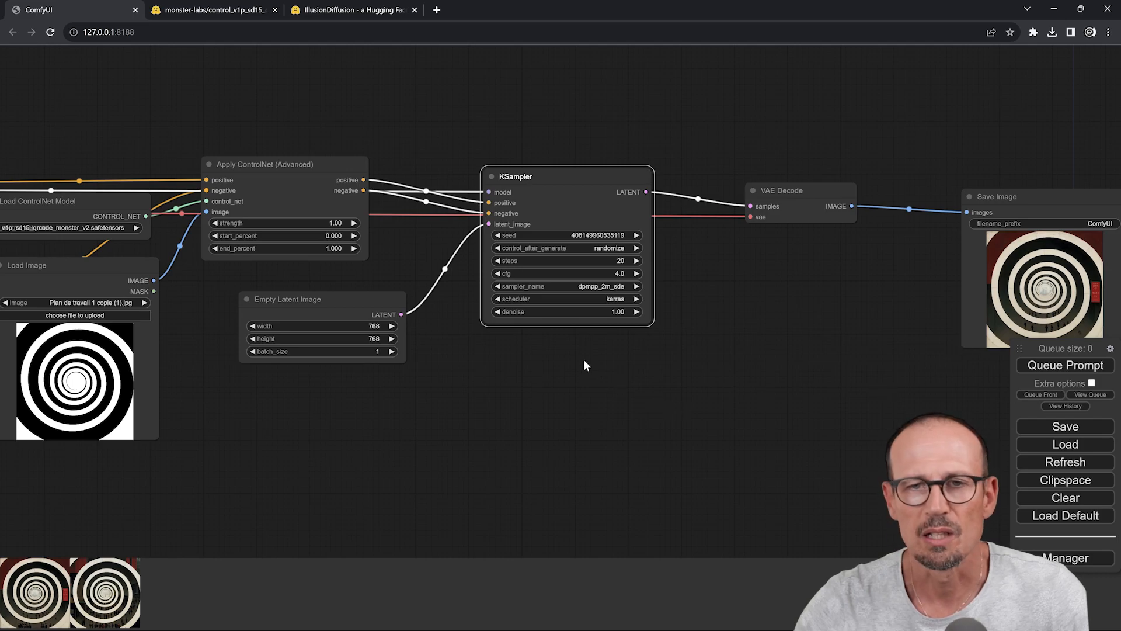
{"action": "left_click_drag", "start_coordinate": [1020, 349], "coordinate": [786, 290]}
{"action": "left_click", "coordinate": [1112, 567]}
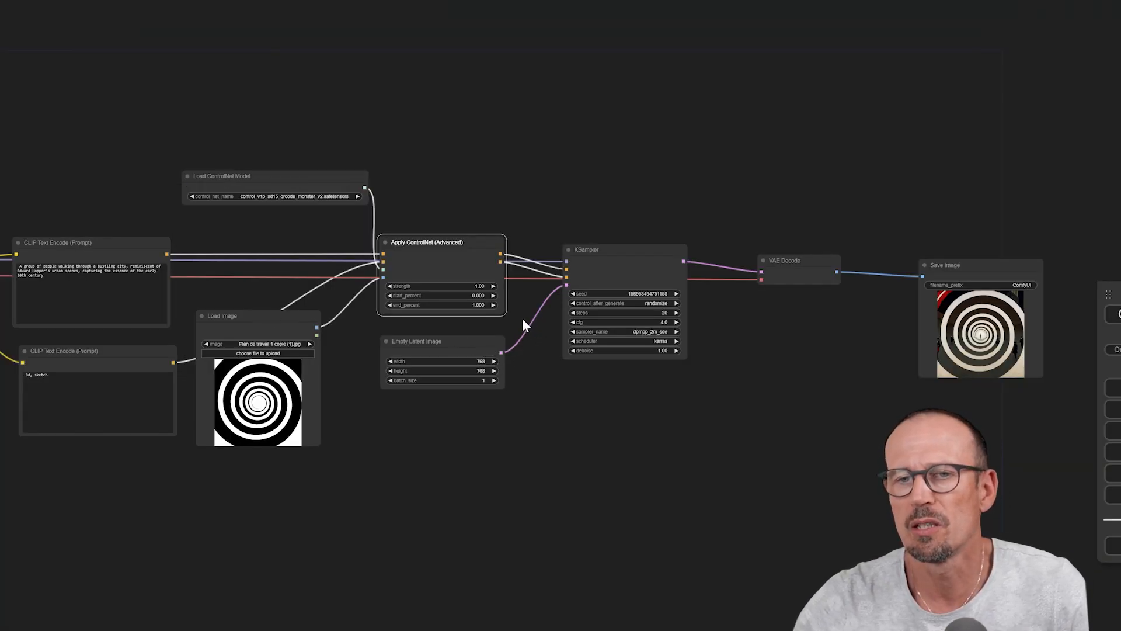
- Set end_percent to 0.4 in the Apply ControlNet (Advanced) node, generate an image, and inspect it up close
{"action": "scroll", "coordinate": [521, 217], "scroll_direction": "up", "scroll_amount": 10}
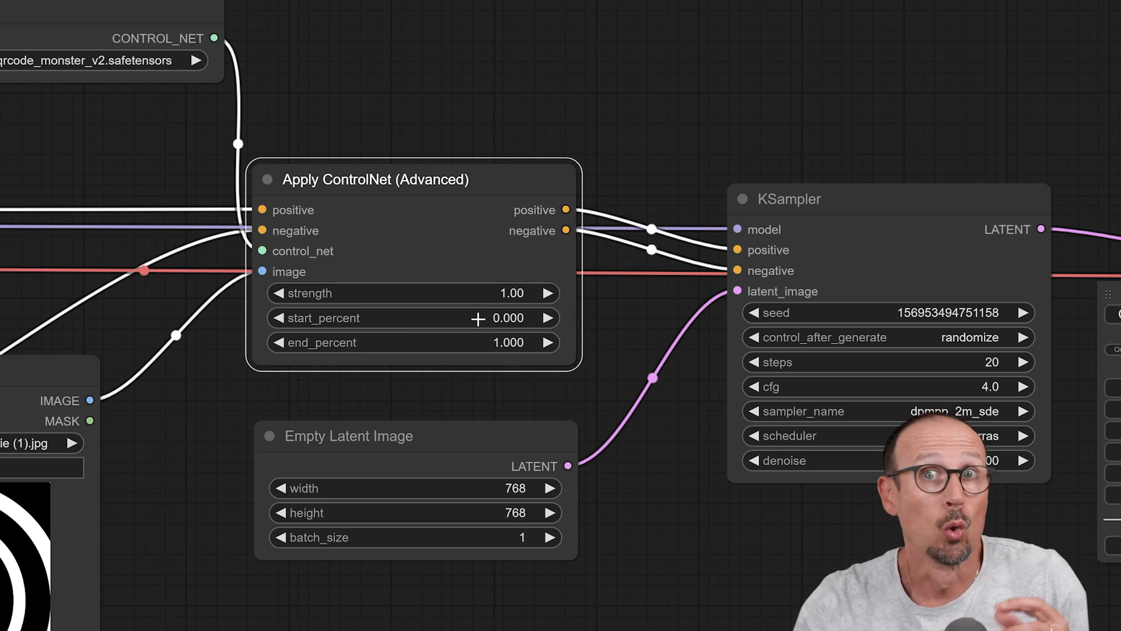
{"action": "left_click", "coordinate": [515, 344]}
{"action": "key", "text": "ctrl+a"}
{"action": "type", "text": "0.4"}
{"action": "key", "text": "Return"}
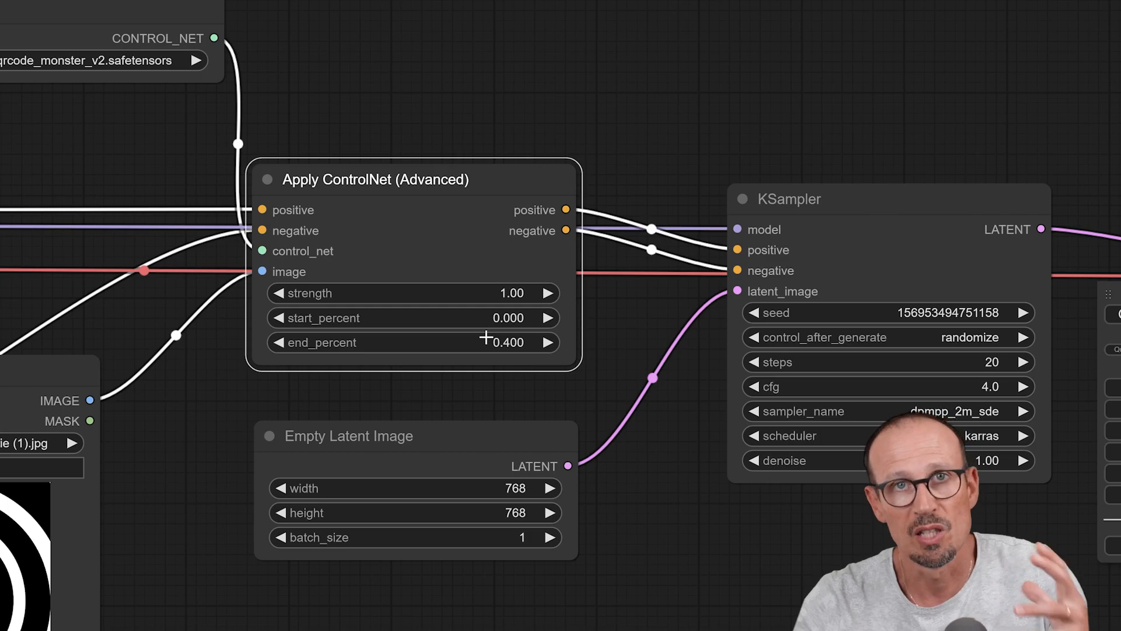
{"action": "scroll", "coordinate": [639, 499], "scroll_direction": "down", "scroll_amount": 10}
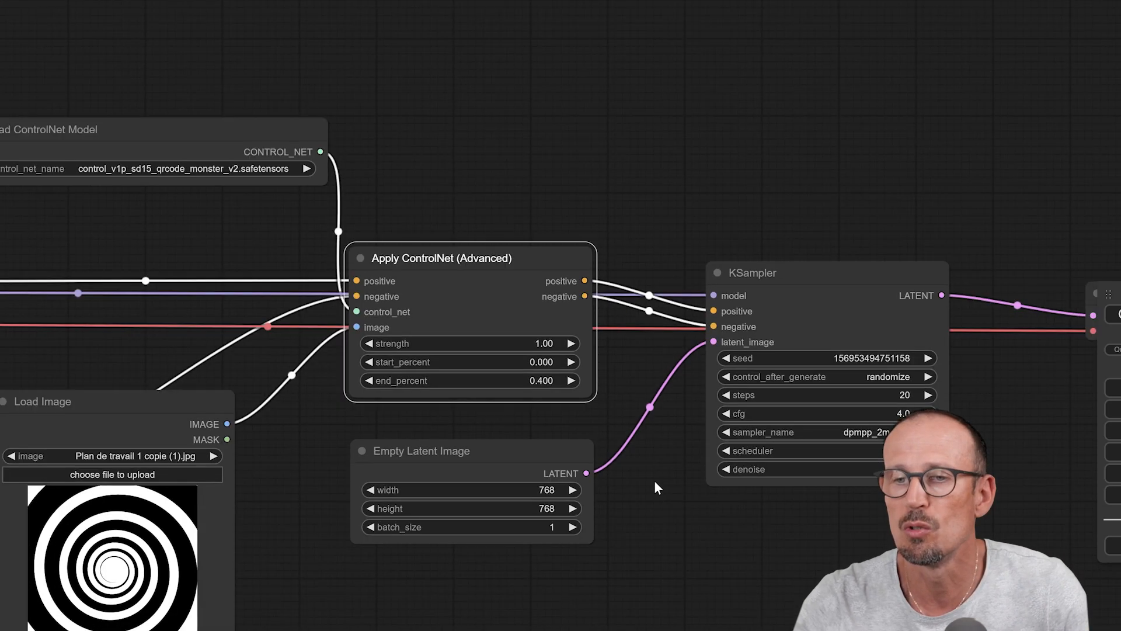
{"action": "left_click_drag", "start_coordinate": [773, 471], "coordinate": [216, 404]}
{"action": "scroll", "coordinate": [575, 407], "scroll_direction": "up", "scroll_amount": 15}
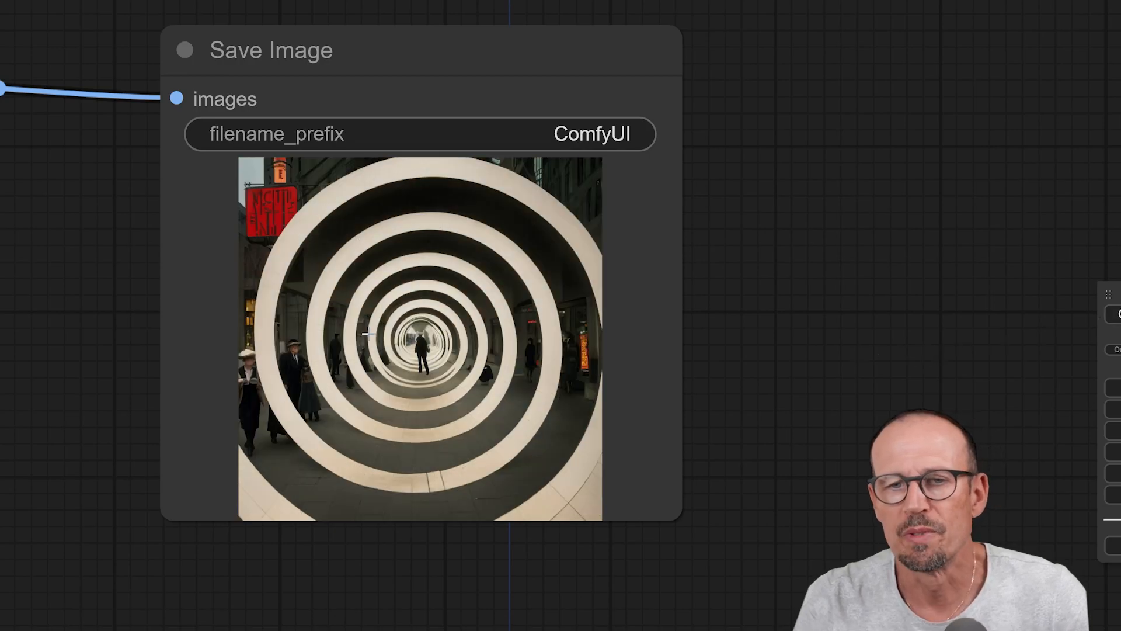
- Lower the Apply ControlNet node's end_percent to 0.15 and generate an image for comparison
{"action": "scroll", "coordinate": [116, 371], "scroll_direction": "down", "scroll_amount": 6}
{"action": "left_click_drag", "start_coordinate": [58, 377], "coordinate": [666, 381]}
{"action": "left_click_drag", "start_coordinate": [244, 418], "coordinate": [688, 431]}
{"action": "left_click", "coordinate": [275, 290]}
{"action": "type", "text": "0.15"}
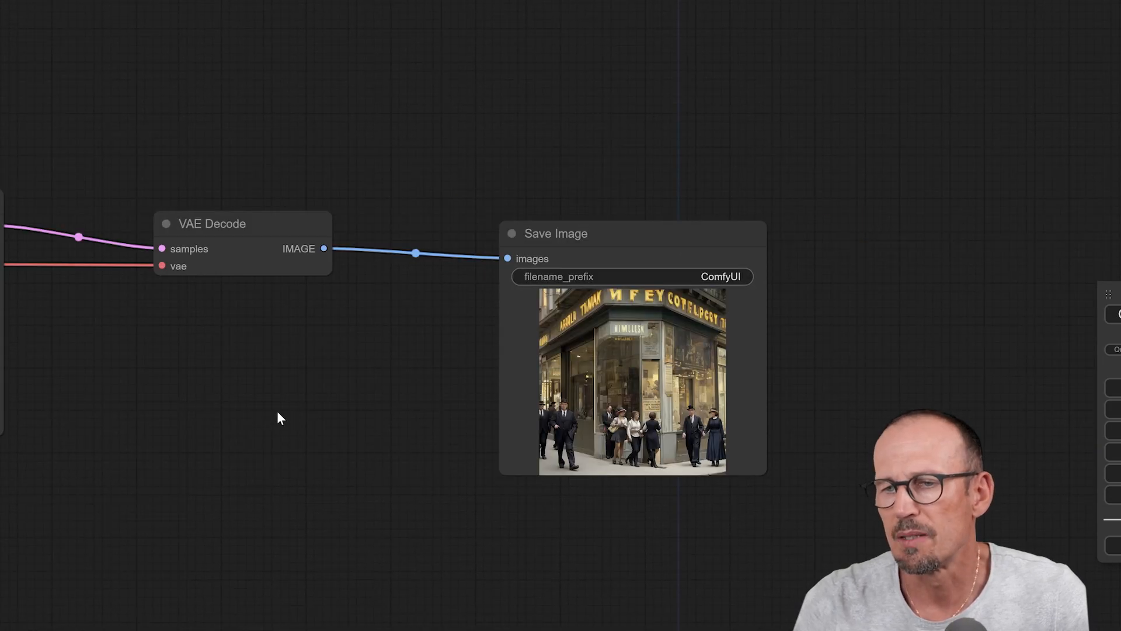
- Set the Apply ControlNet node's end_percent to 0.25, generate an image, and examine how the spiral blends into the scene
{"action": "left_click_drag", "start_coordinate": [277, 411], "coordinate": [738, 401]}
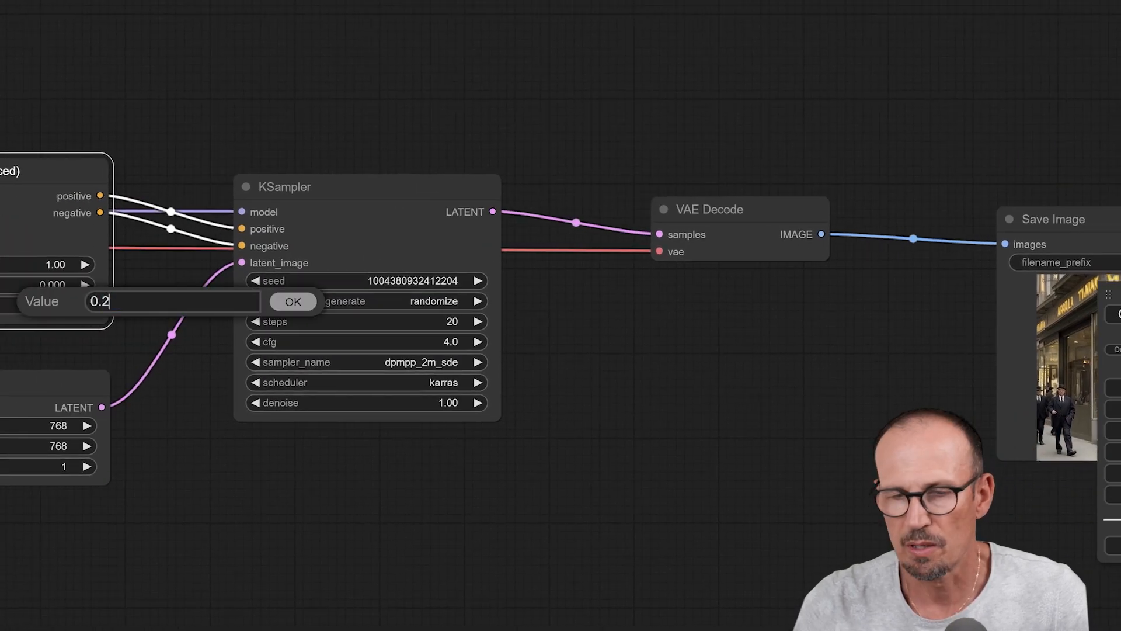
{"action": "key", "text": "Return"}
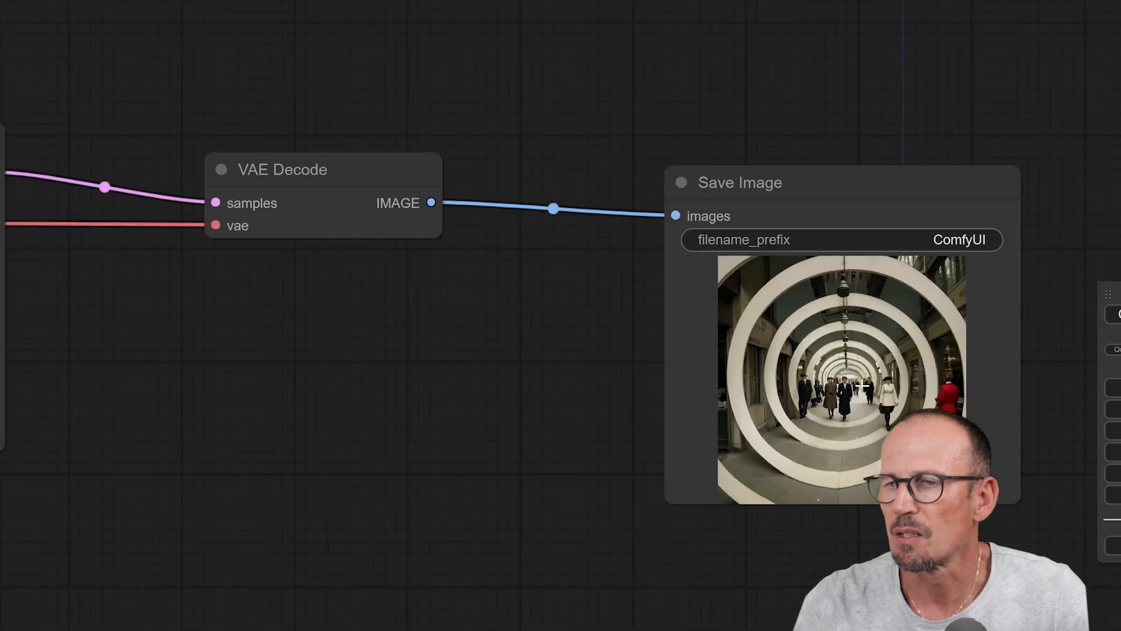
{"action": "scroll", "coordinate": [866, 387], "scroll_direction": "up", "scroll_amount": 5}
{"action": "left_click_drag", "start_coordinate": [458, 301], "coordinate": [84, 288]}
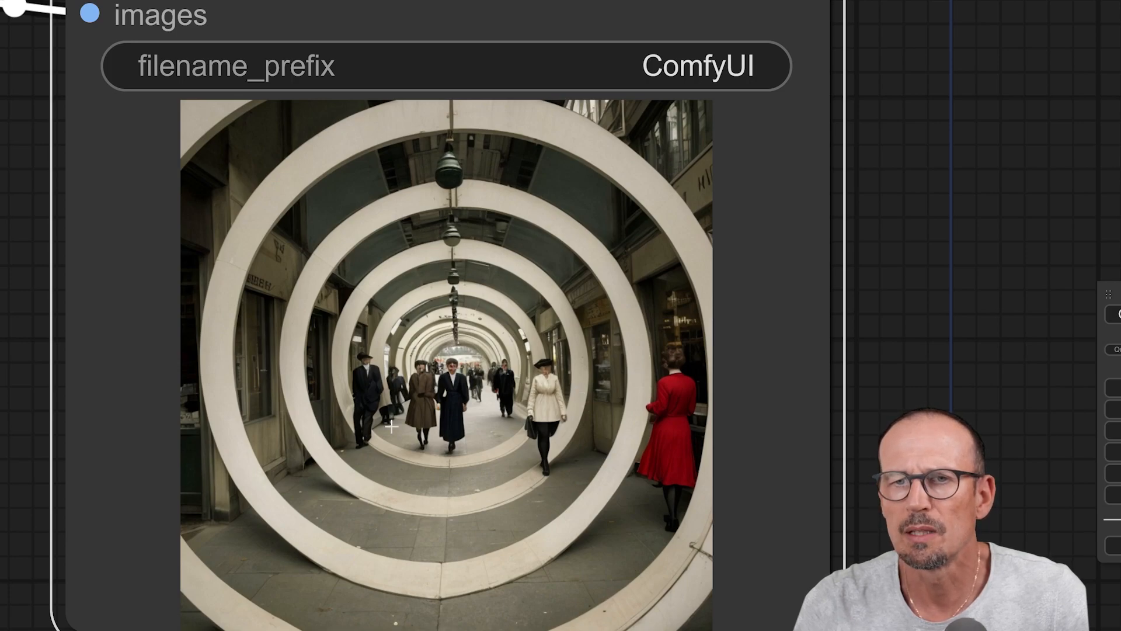
- Set the Apply ControlNet node's end_percent to 0.22 and generate another spiral image
{"action": "scroll", "coordinate": [509, 409], "scroll_direction": "down", "scroll_amount": 3}
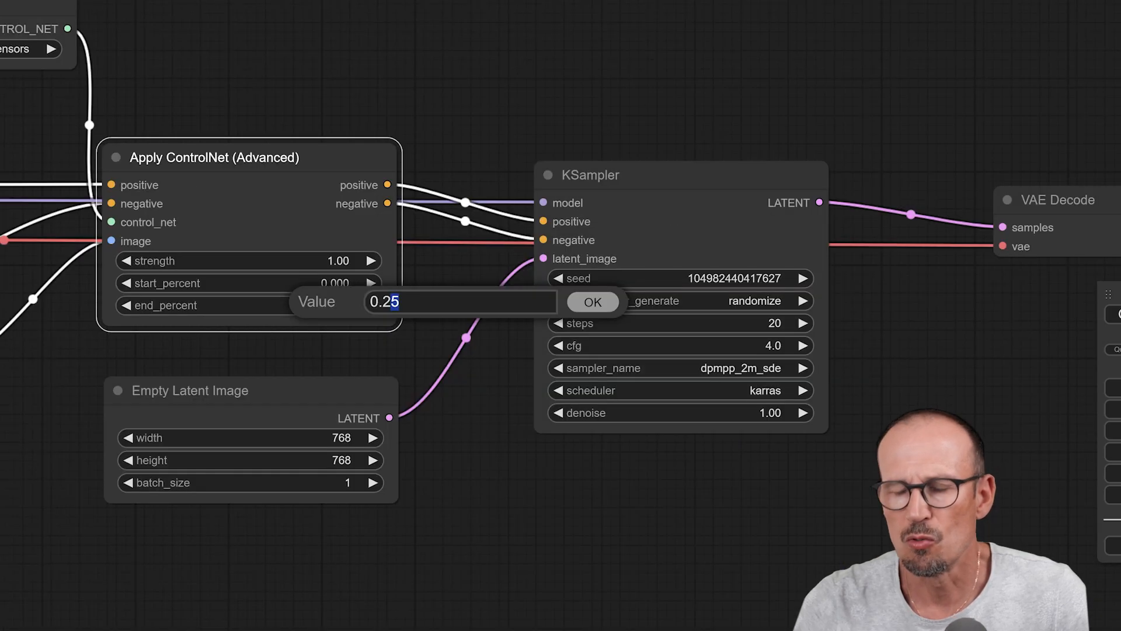
{"action": "type", "text": "2"}
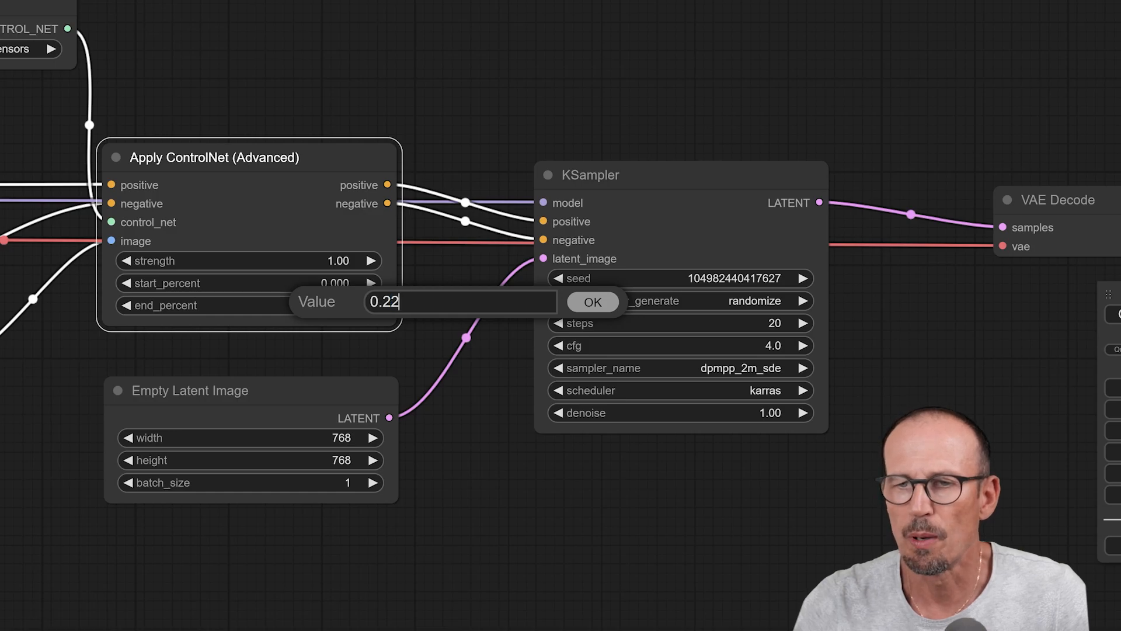
{"action": "left_click", "coordinate": [578, 306]}
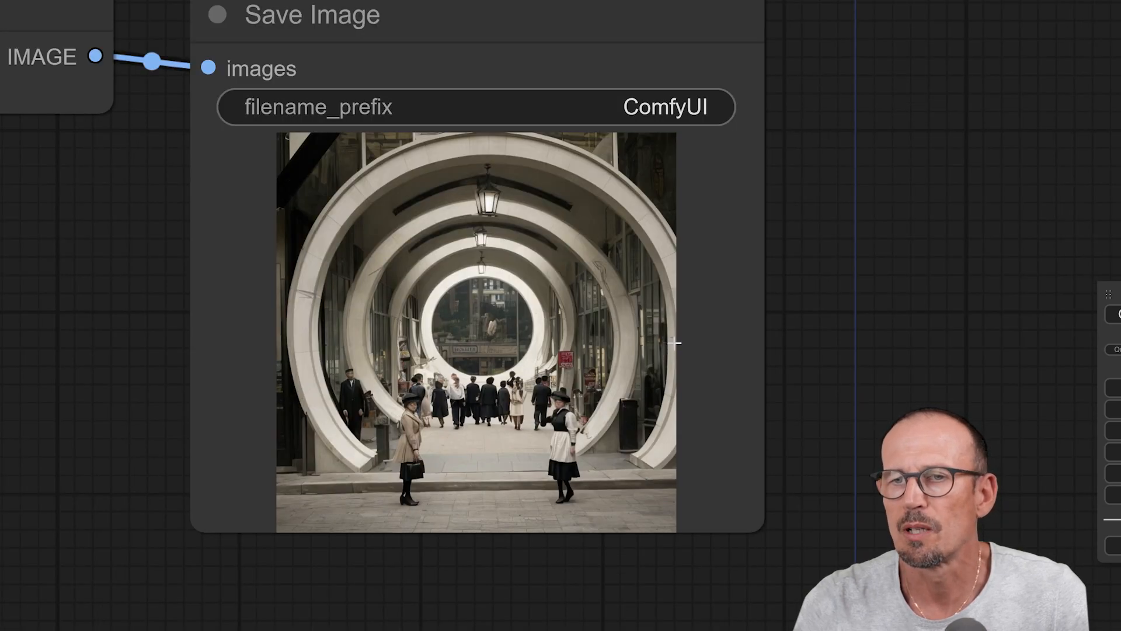
- Replace the spiral in the Load Image node with "Chat copie (1).jpg" and generate an image
{"action": "scroll", "coordinate": [780, 399], "scroll_direction": "down", "scroll_amount": 10}
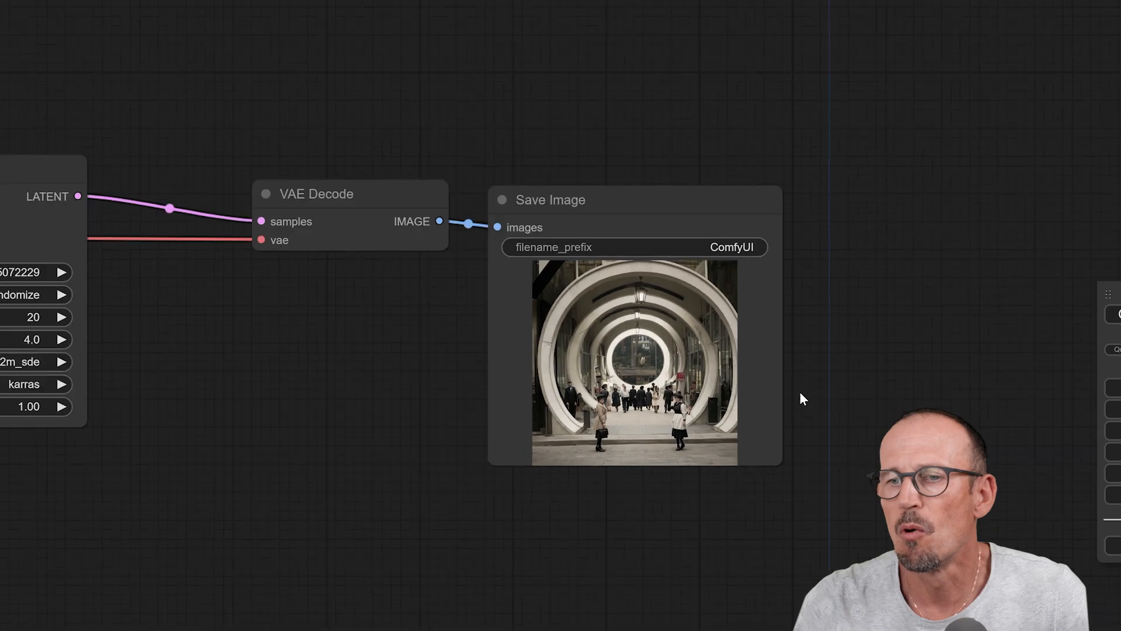
{"action": "left_click_drag", "start_coordinate": [326, 447], "coordinate": [502, 371]}
{"action": "left_click_drag", "start_coordinate": [465, 445], "coordinate": [733, 394]}
{"action": "left_click_drag", "start_coordinate": [562, 483], "coordinate": [903, 508]}
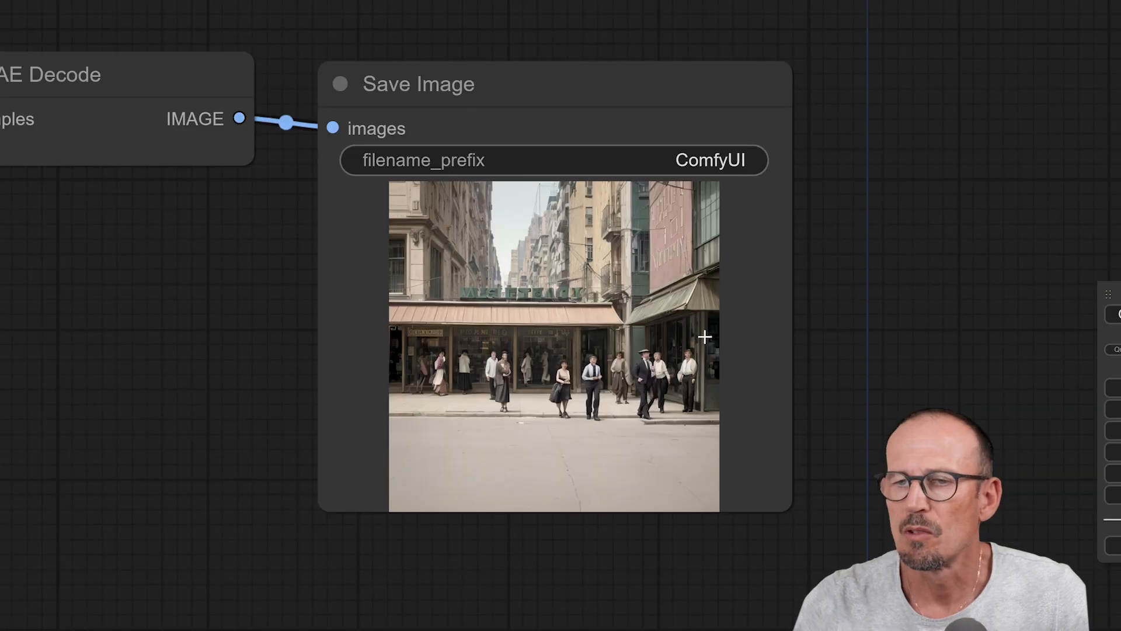
- Set the Apply ControlNet node's end_percent to 0.50 and generate an image from the CHAT reference
{"action": "left_click_drag", "start_coordinate": [213, 364], "coordinate": [386, 359]}
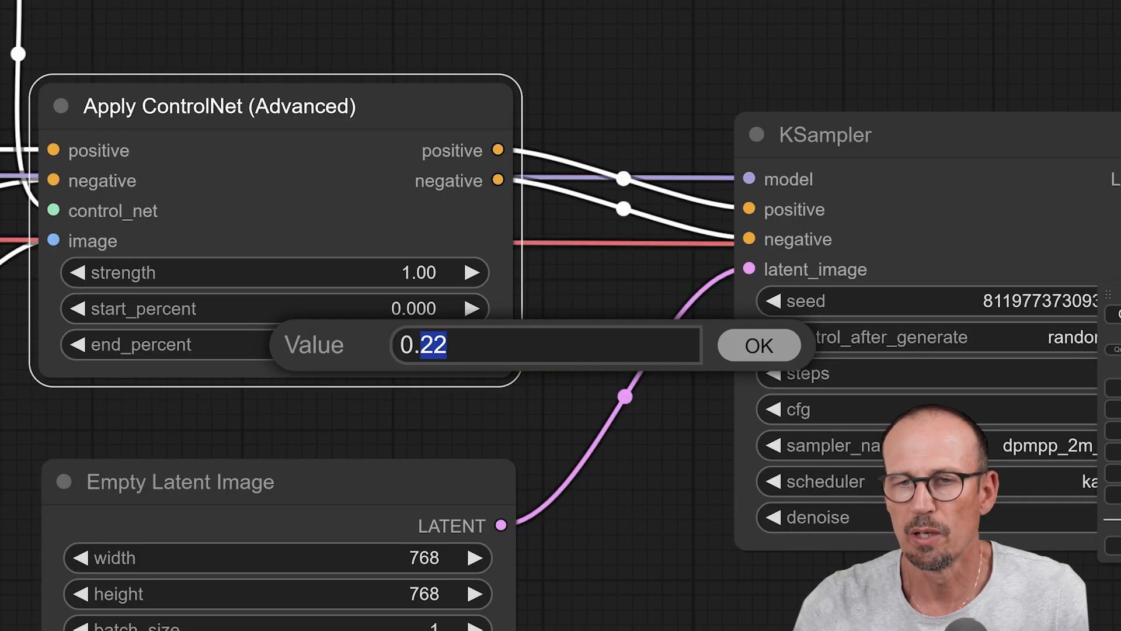
{"action": "type", "text": "50"}
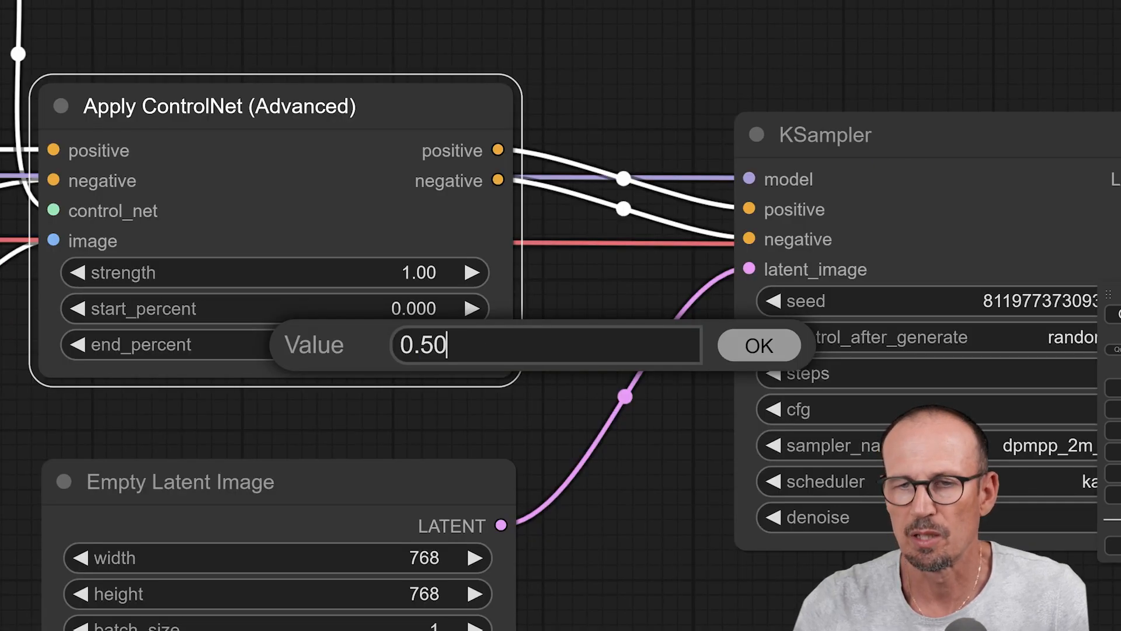
{"action": "key", "text": "Return"}
{"action": "left_click", "coordinate": [678, 447]}
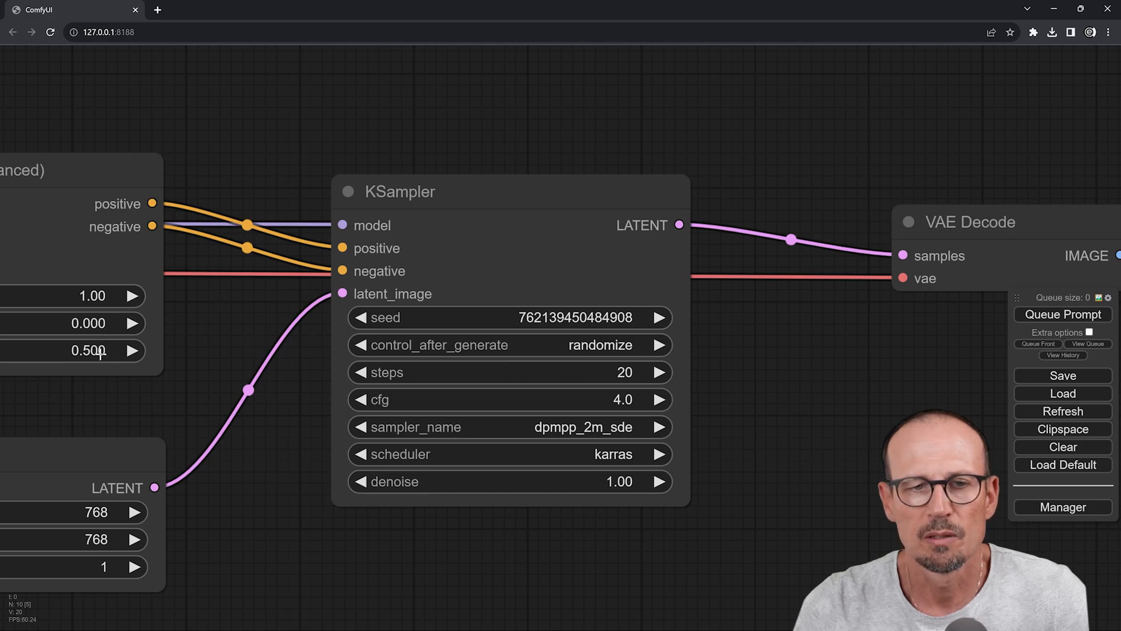
- Set end_percent to 0.8 for the CHAT reference, generate an image, and compare it at close and distant zoom
{"action": "left_click", "coordinate": [100, 352]}
{"action": "left_click_drag", "start_coordinate": [113, 352], "coordinate": [104, 352]}
{"action": "type", "text": "8"}
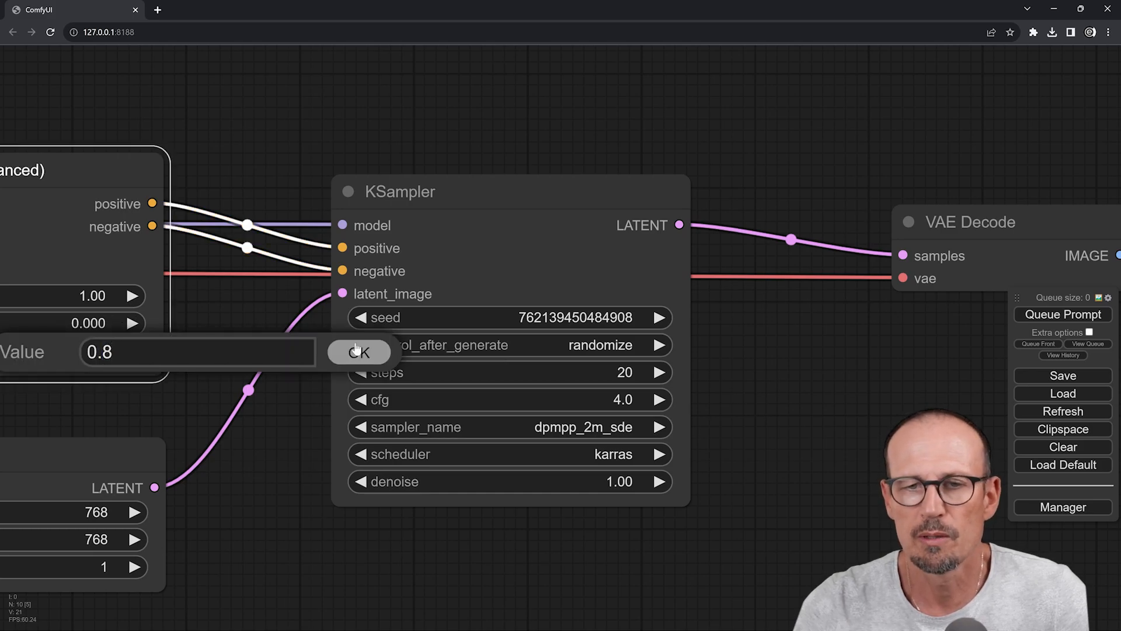
{"action": "left_click", "coordinate": [348, 349]}
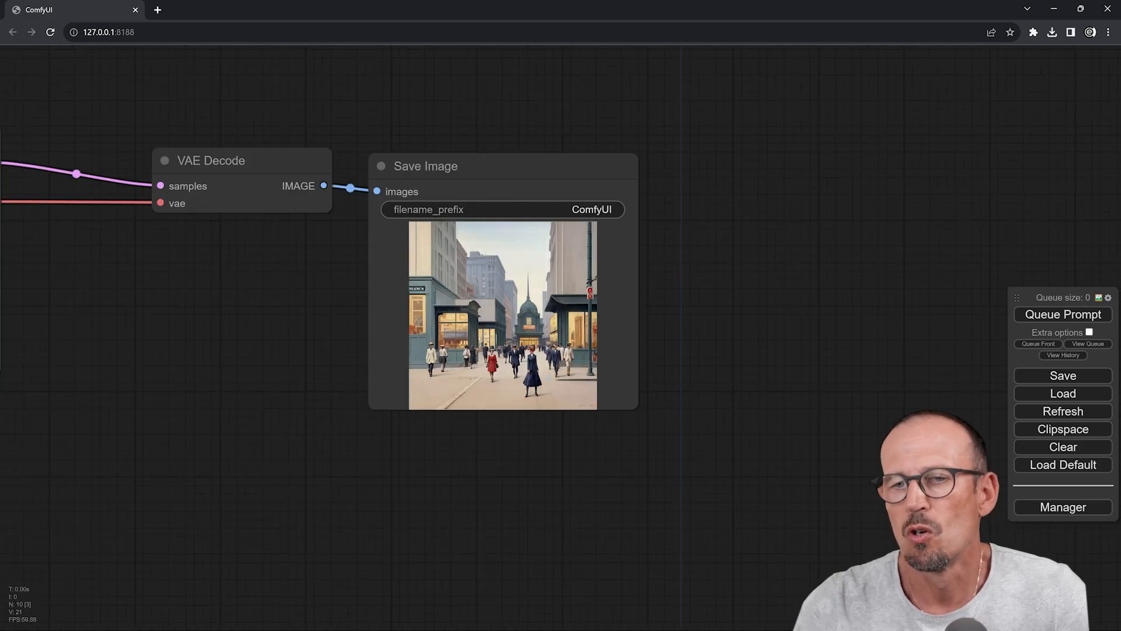
{"action": "scroll", "coordinate": [517, 353], "scroll_direction": "up", "scroll_amount": 6}
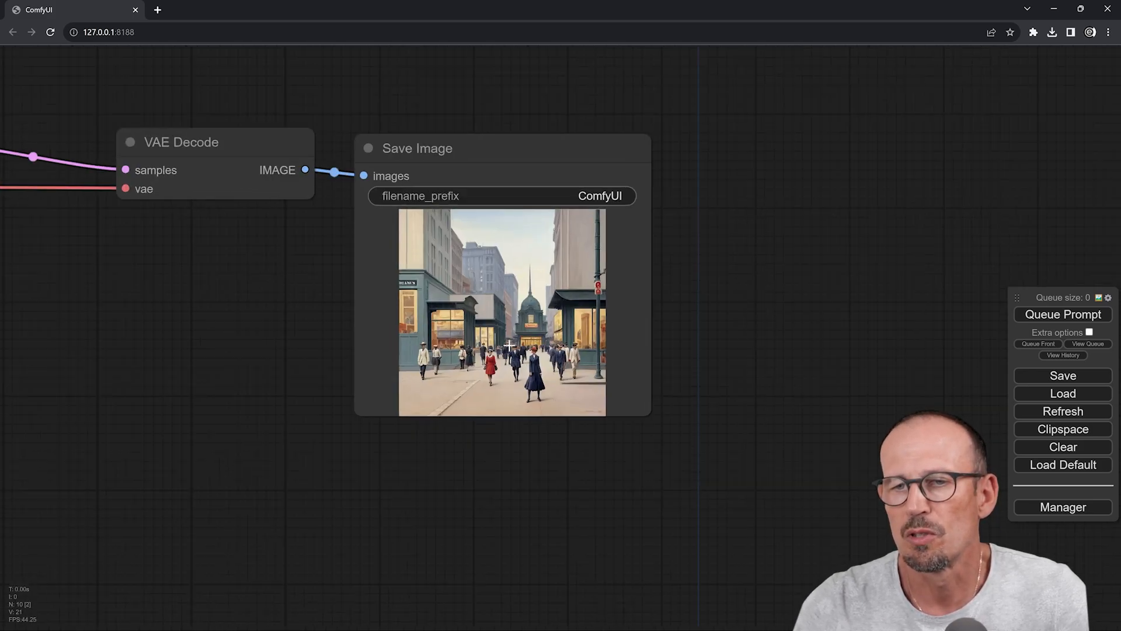
{"action": "scroll", "coordinate": [535, 351], "scroll_direction": "down", "scroll_amount": 10}
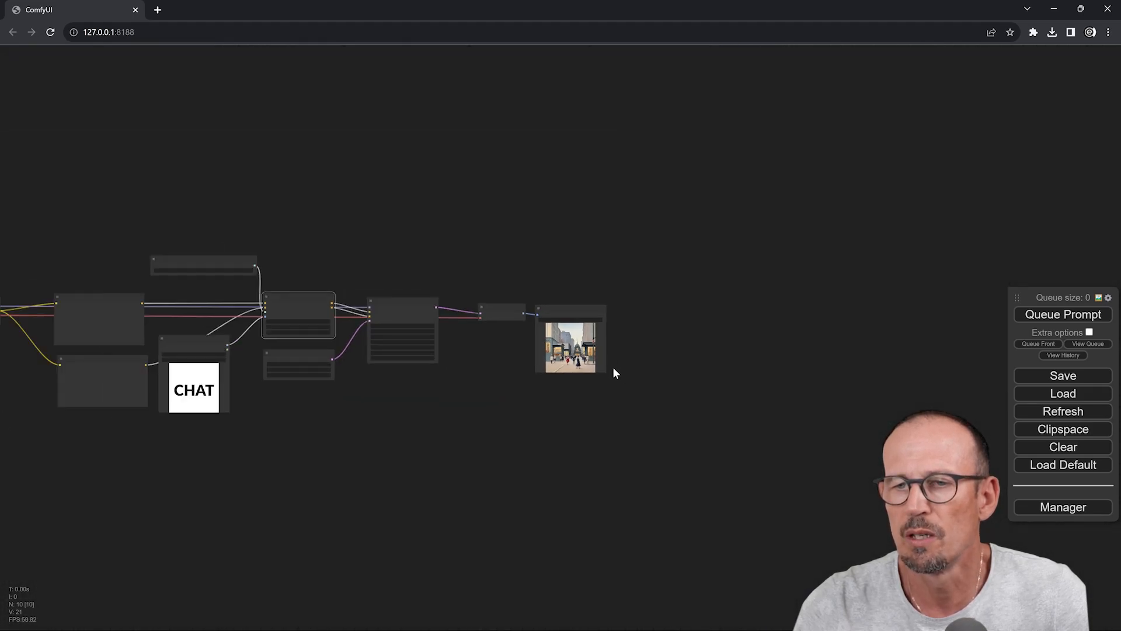
{"action": "scroll", "coordinate": [613, 370], "scroll_direction": "up", "scroll_amount": 8}
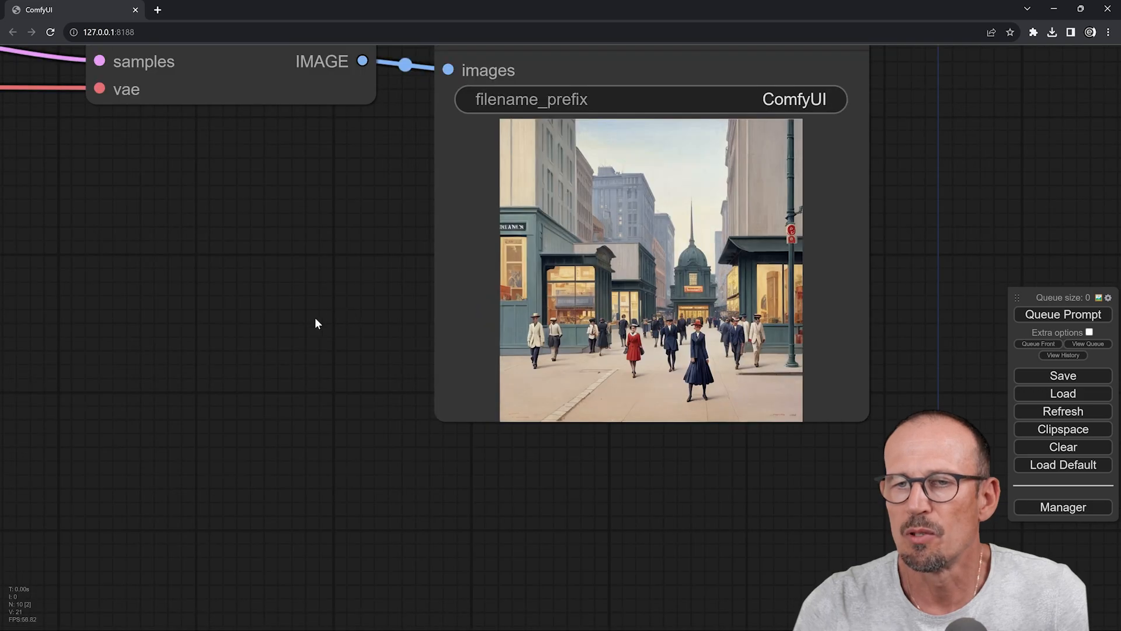
- Set end_percent to 1 for the CHAT reference, generate an image, and check the word's legibility close up and from afar
{"action": "scroll", "coordinate": [319, 321], "scroll_direction": "down", "scroll_amount": 5}
{"action": "left_click_drag", "start_coordinate": [318, 321], "coordinate": [591, 363]}
{"action": "scroll", "coordinate": [431, 334], "scroll_direction": "down", "scroll_amount": 4}
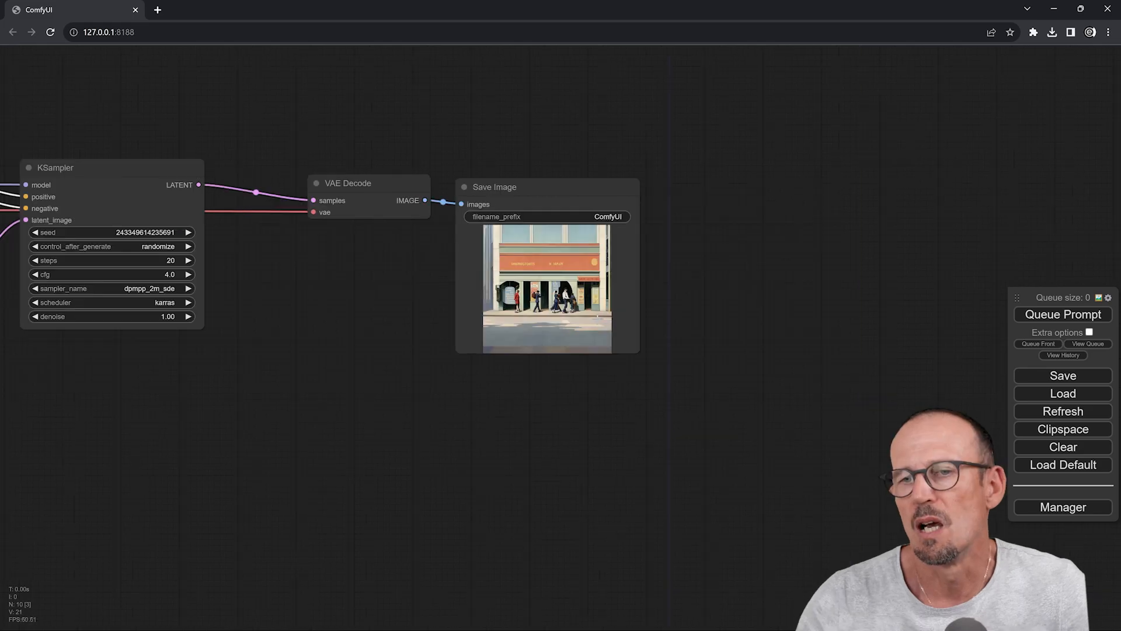
{"action": "scroll", "coordinate": [589, 315], "scroll_direction": "up", "scroll_amount": 5}
{"action": "scroll", "coordinate": [591, 316], "scroll_direction": "up", "scroll_amount": 5}
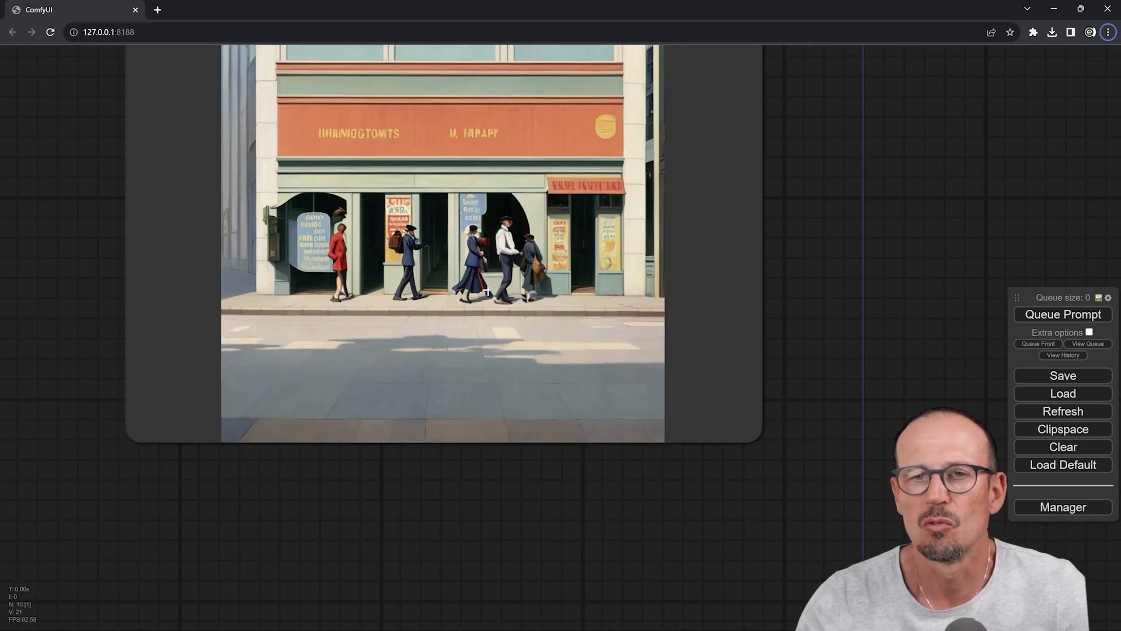
{"action": "scroll", "coordinate": [465, 292], "scroll_direction": "up", "scroll_amount": 3}
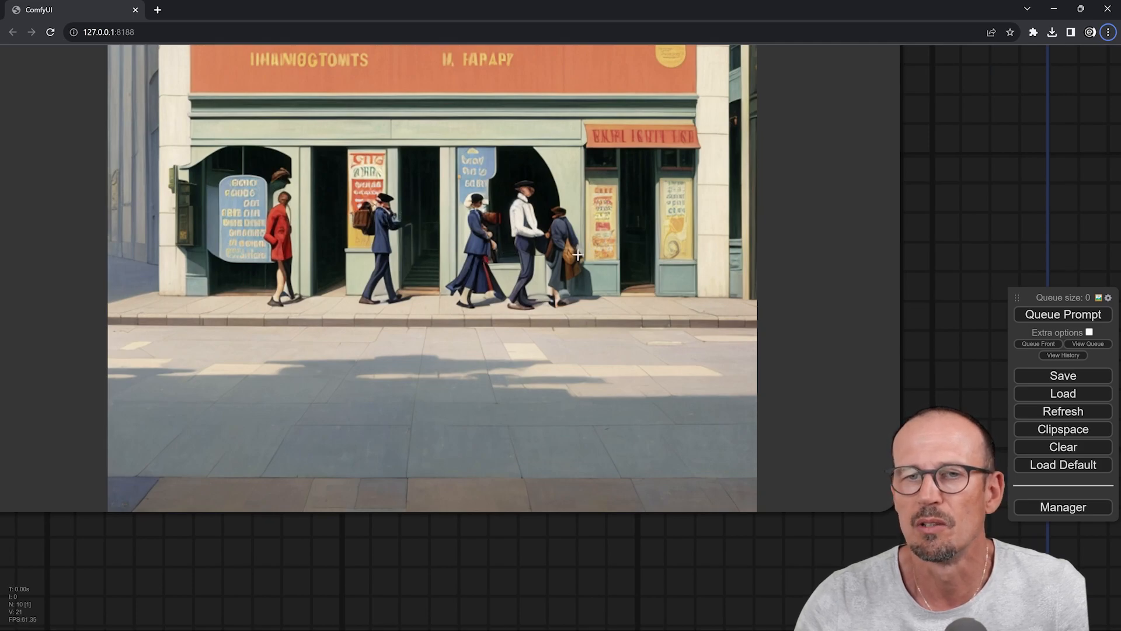
{"action": "scroll", "coordinate": [577, 255], "scroll_direction": "down", "scroll_amount": 6}
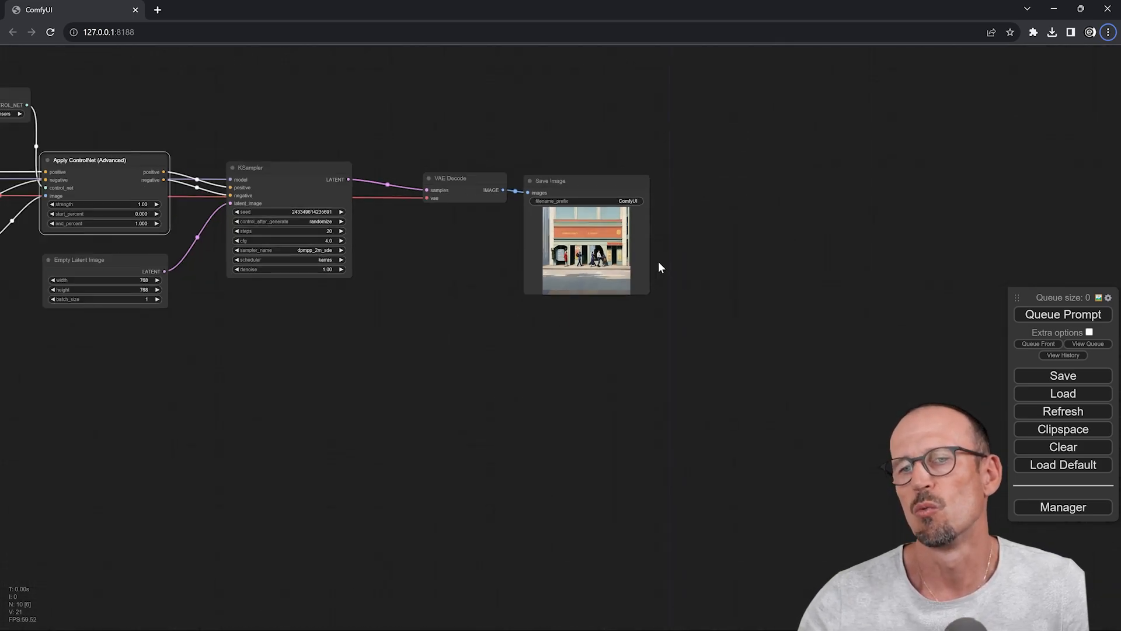
{"action": "scroll", "coordinate": [661, 267], "scroll_direction": "up", "scroll_amount": 2}
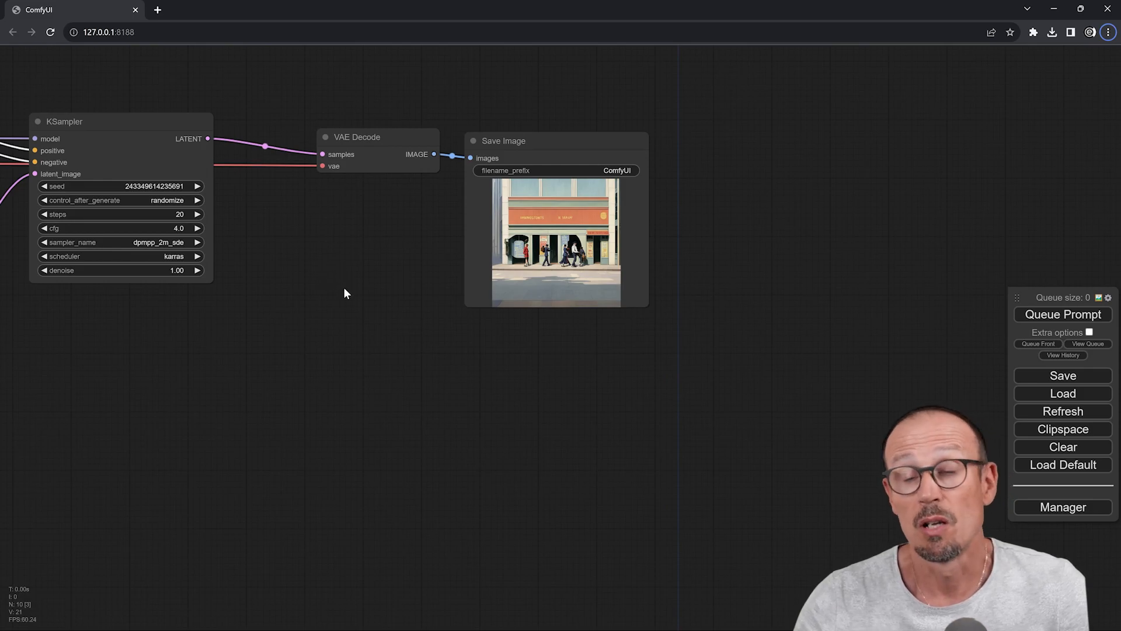
- Select the Load ControlNet Model and Apply ControlNet (Advanced) nodes together in the workflow
{"action": "scroll", "coordinate": [356, 295], "scroll_direction": "down", "scroll_amount": 2}
{"action": "left_click_drag", "start_coordinate": [356, 296], "coordinate": [929, 278]}
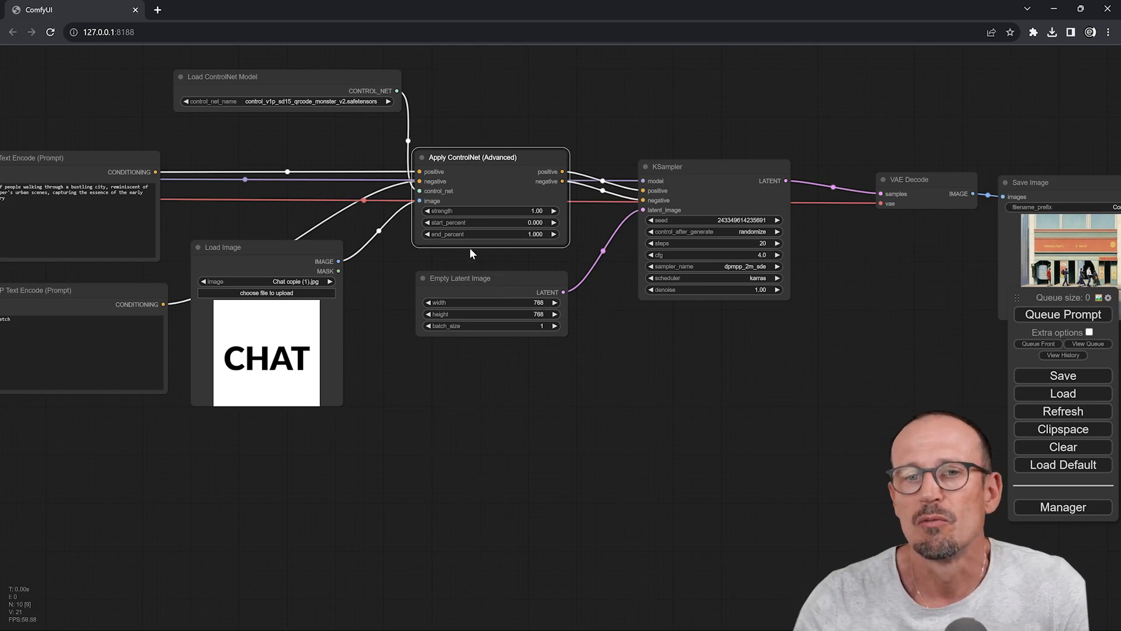
{"action": "left_click_drag", "start_coordinate": [556, 129], "coordinate": [524, 187]}
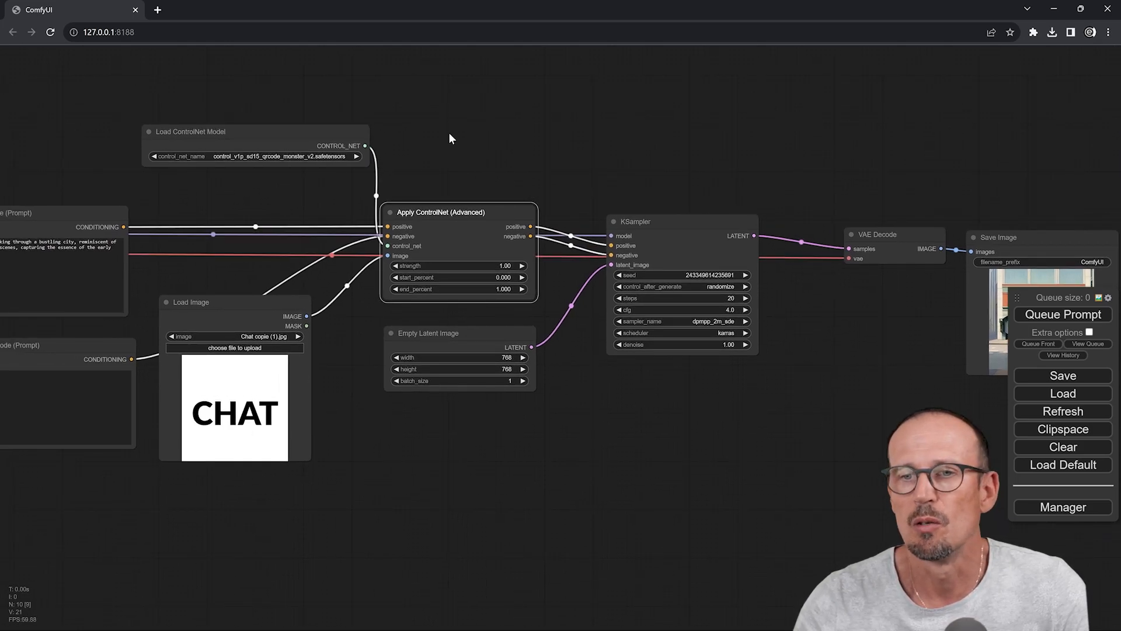
{"action": "left_click_drag", "start_coordinate": [344, 111], "coordinate": [370, 99]}
{"action": "left_click", "coordinate": [393, 144]}
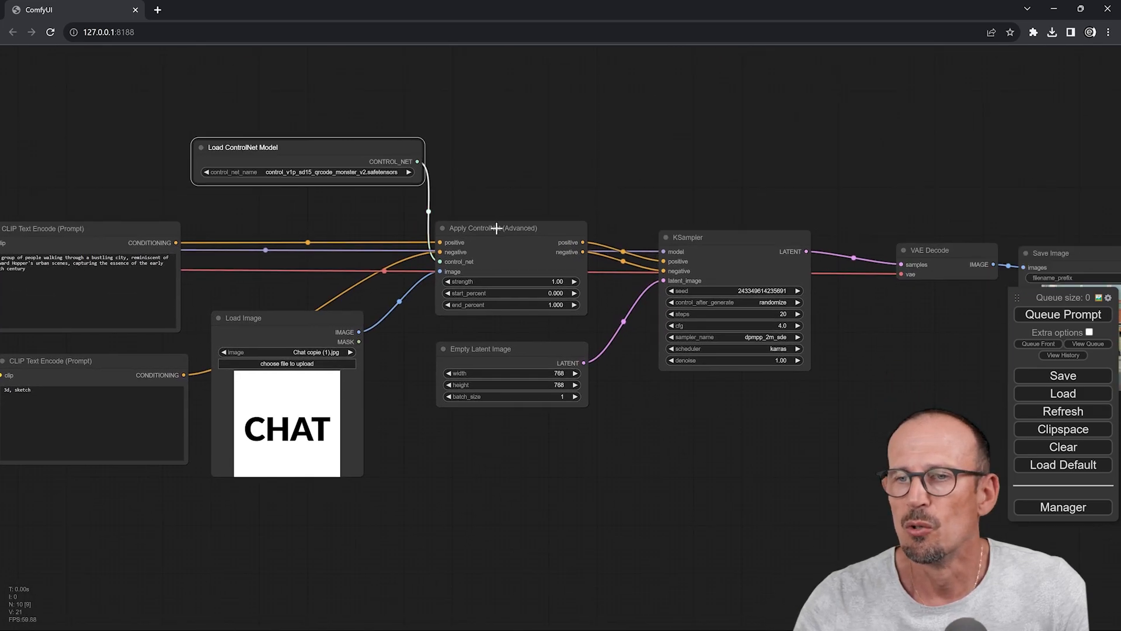
{"action": "left_click", "coordinate": [501, 302]}
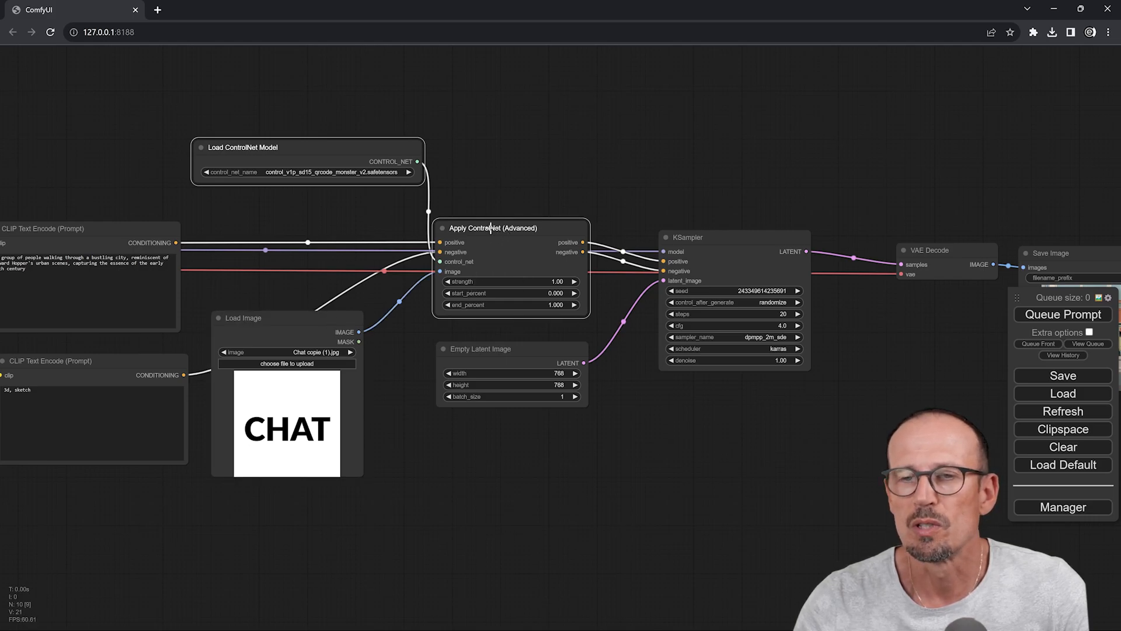
{"action": "left_click_drag", "start_coordinate": [509, 224], "coordinate": [497, 218]}
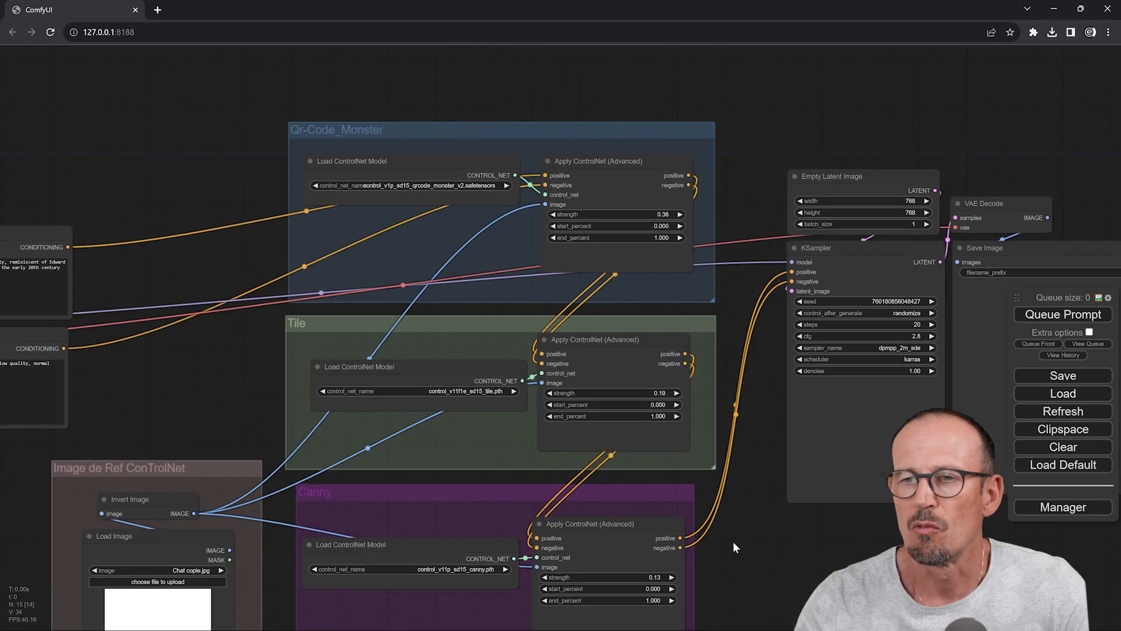
- Review the chained Qr-Code_Monster, Tile and Canny ControlNet groups and generate an image from the CHAT reference
{"action": "left_click_drag", "start_coordinate": [733, 541], "coordinate": [710, 503]}
{"action": "scroll", "coordinate": [710, 503], "scroll_direction": "down", "scroll_amount": 1}
{"action": "left_click_drag", "start_coordinate": [507, 125], "coordinate": [504, 124]}
{"action": "left_click_drag", "start_coordinate": [415, 294], "coordinate": [416, 294]}
{"action": "left_click_drag", "start_coordinate": [376, 450], "coordinate": [373, 449]}
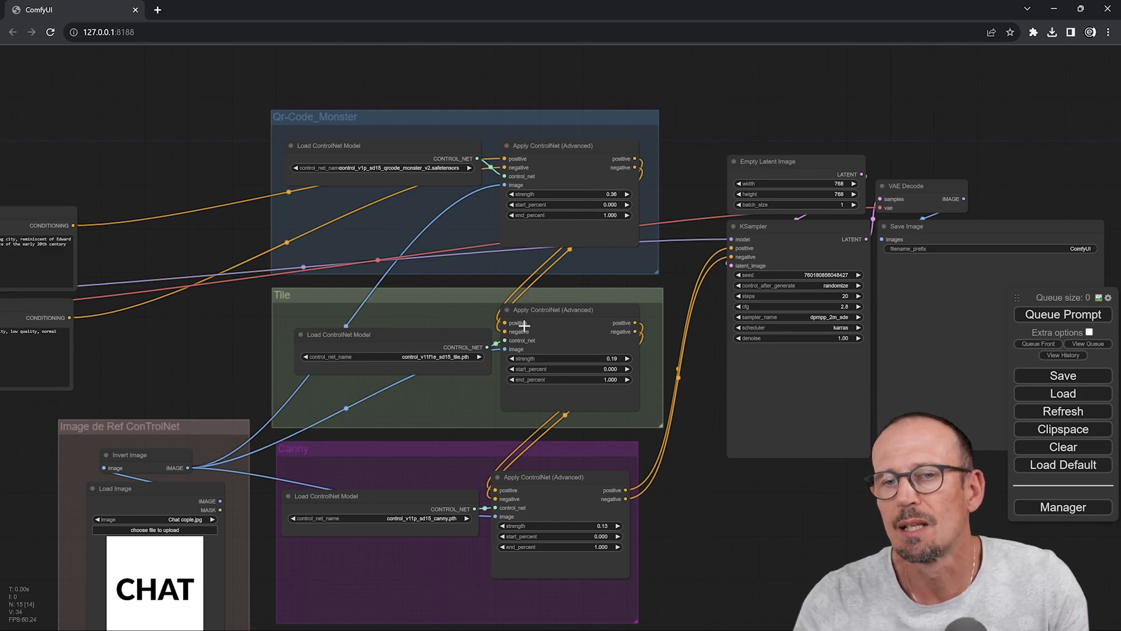
{"action": "left_click_drag", "start_coordinate": [672, 496], "coordinate": [630, 410]}
{"action": "left_click_drag", "start_coordinate": [632, 483], "coordinate": [674, 475]}
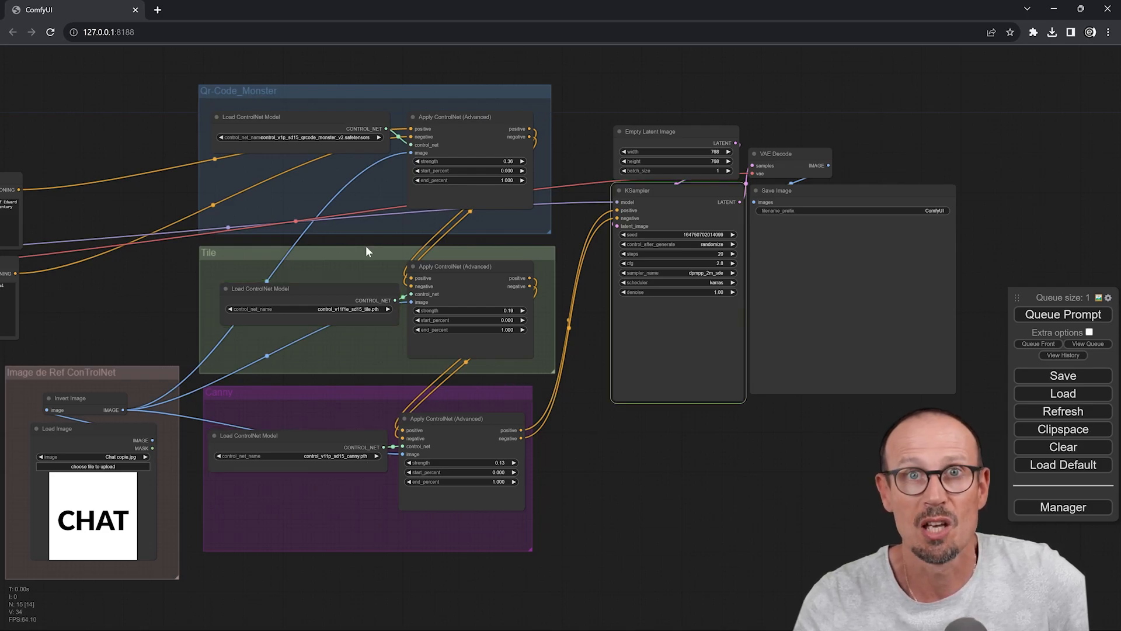
- Examine the image generated with the three combined ControlNets up close and from a distance, checking the hidden word
{"action": "left_click_drag", "start_coordinate": [643, 483], "coordinate": [449, 543]}
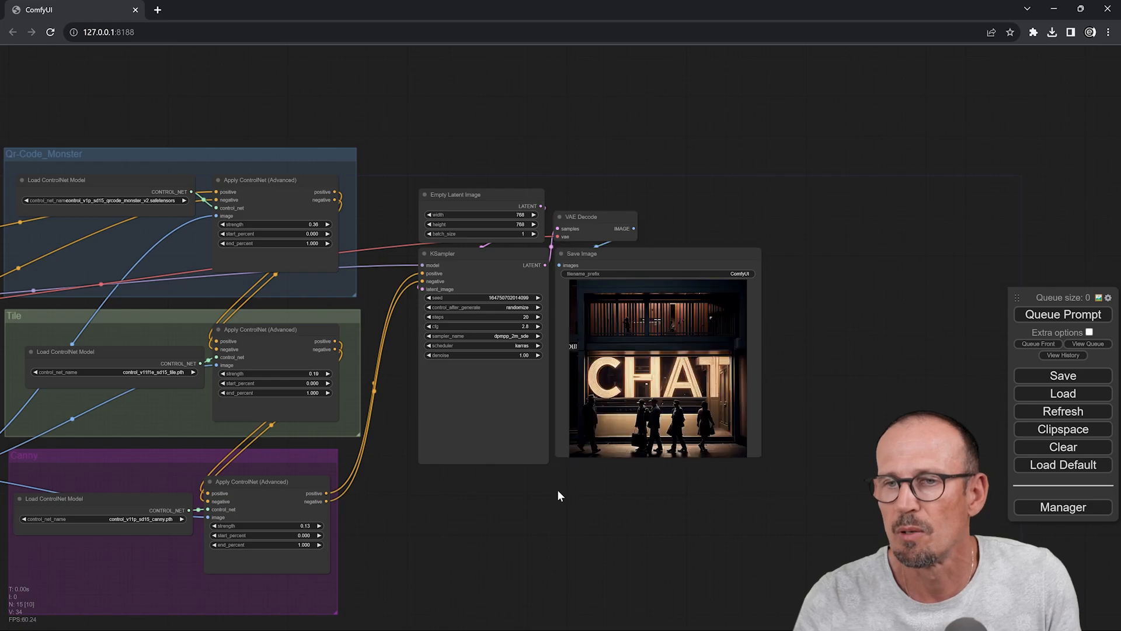
{"action": "scroll", "coordinate": [703, 412], "scroll_direction": "up", "scroll_amount": 10}
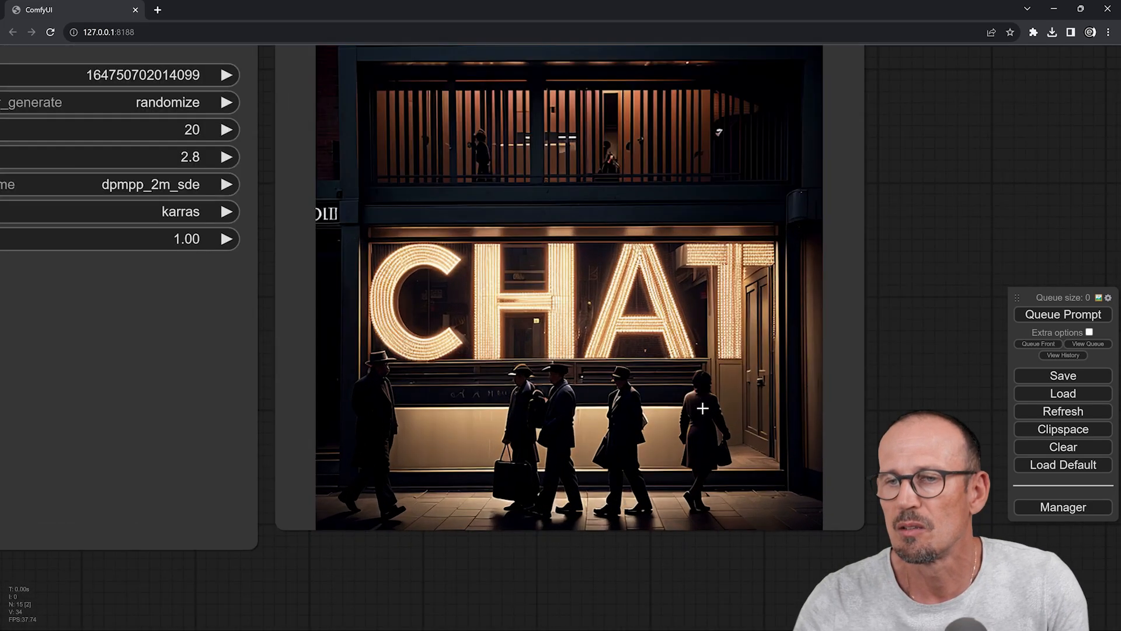
{"action": "scroll", "coordinate": [702, 408], "scroll_direction": "up", "scroll_amount": 3}
{"action": "scroll", "coordinate": [607, 347], "scroll_direction": "down", "scroll_amount": 12}
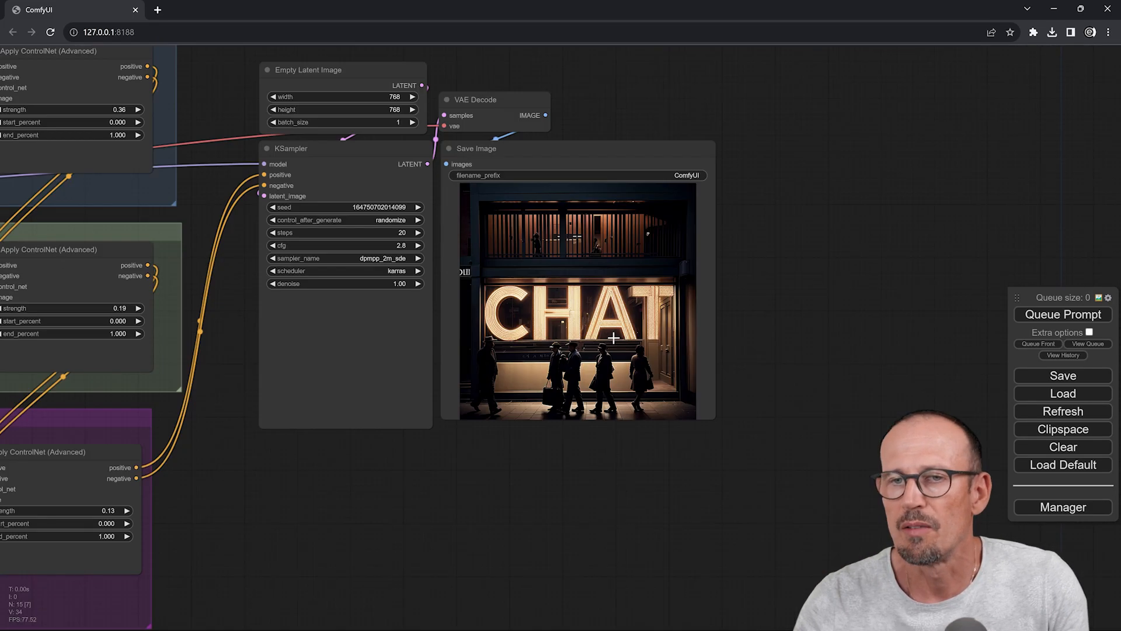
{"action": "scroll", "coordinate": [613, 337], "scroll_direction": "up", "scroll_amount": 1}
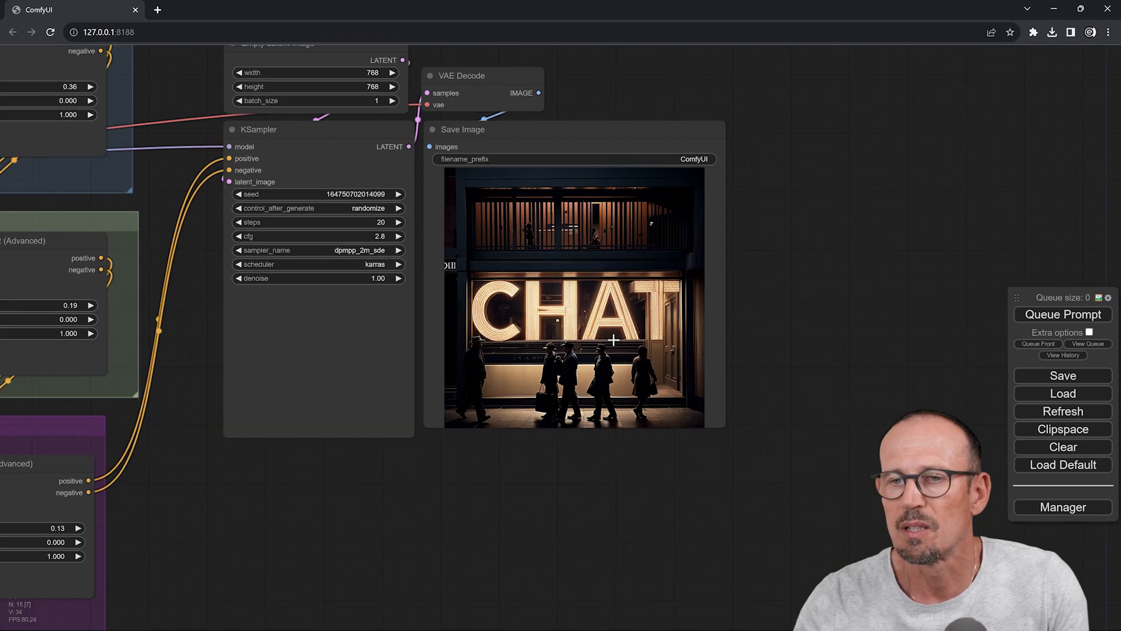
{"action": "scroll", "coordinate": [613, 338], "scroll_direction": "down", "scroll_amount": 3}
{"action": "scroll", "coordinate": [595, 379], "scroll_direction": "up", "scroll_amount": 1}
{"action": "scroll", "coordinate": [590, 376], "scroll_direction": "down", "scroll_amount": 2}
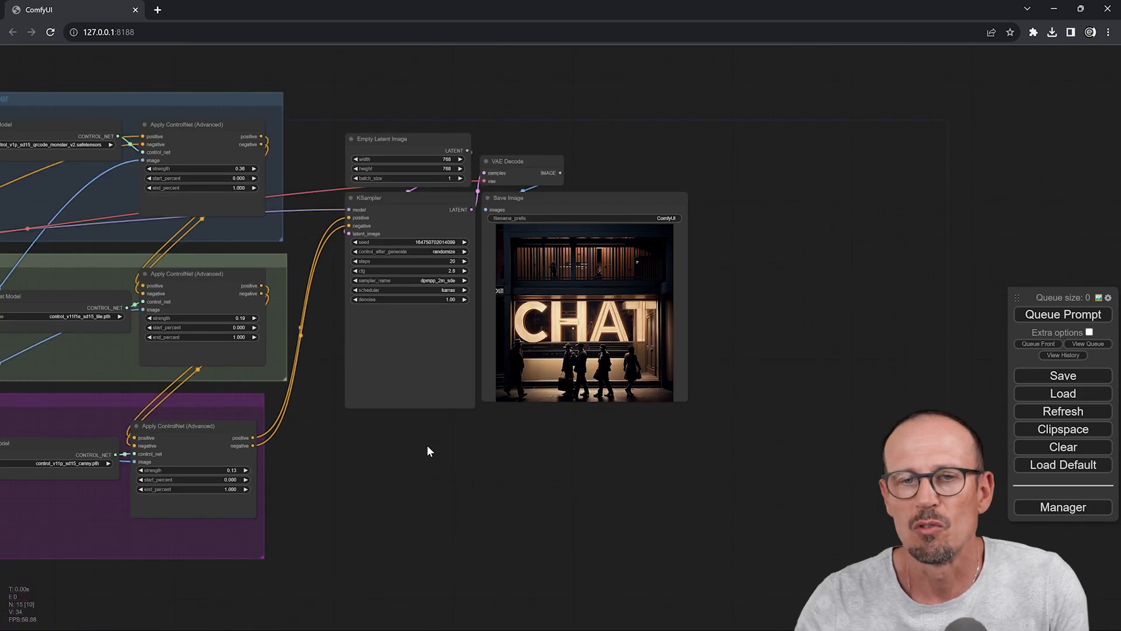
- Set end_percent to 0.536 on Qr-Code_Monster, 0.587 on Tile and 0.547 on Canny, set Qr-Code_Monster's strength to 0.19, and generate an image
{"action": "left_click_drag", "start_coordinate": [418, 449], "coordinate": [630, 399]}
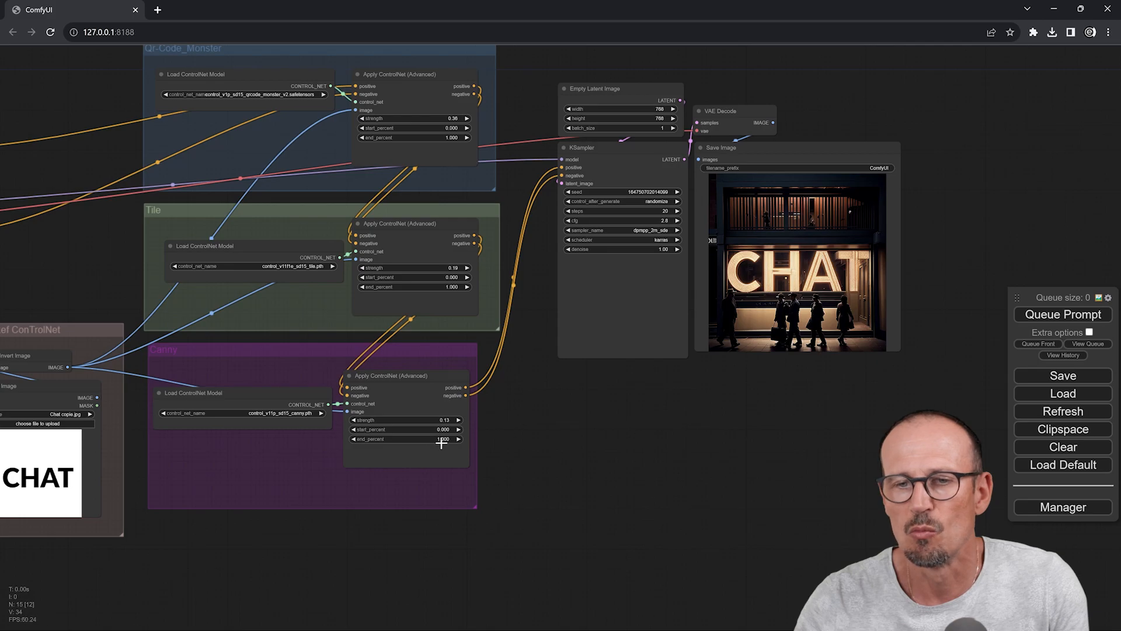
{"action": "left_click_drag", "start_coordinate": [442, 443], "coordinate": [438, 442]}
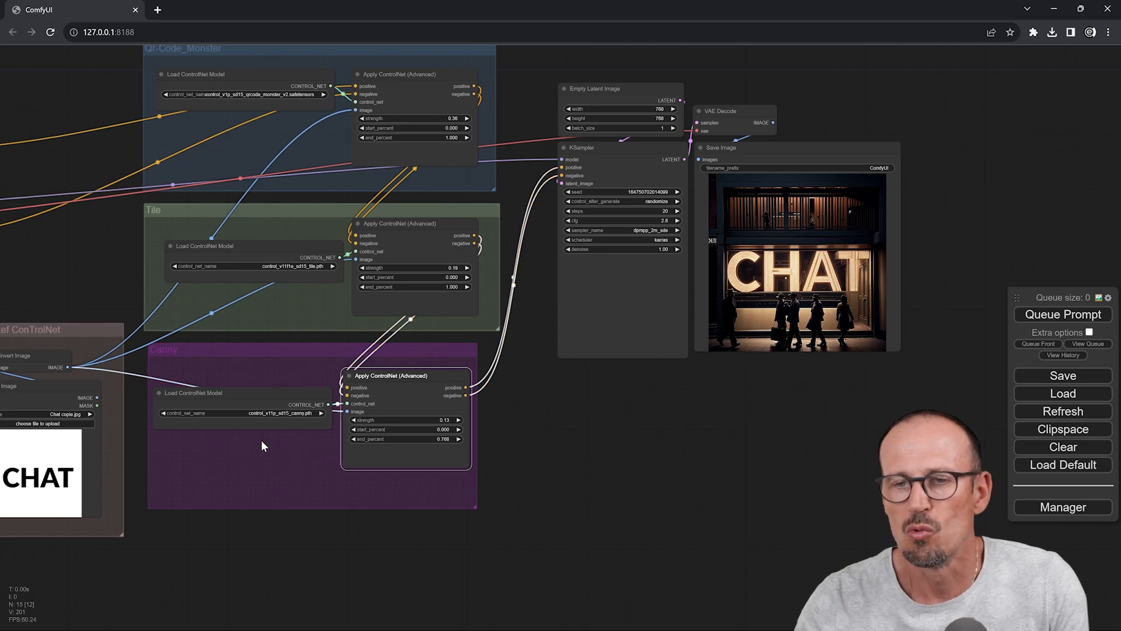
{"action": "left_click_drag", "start_coordinate": [448, 284], "coordinate": [336, 285]}
{"action": "left_click_drag", "start_coordinate": [446, 137], "coordinate": [359, 139]}
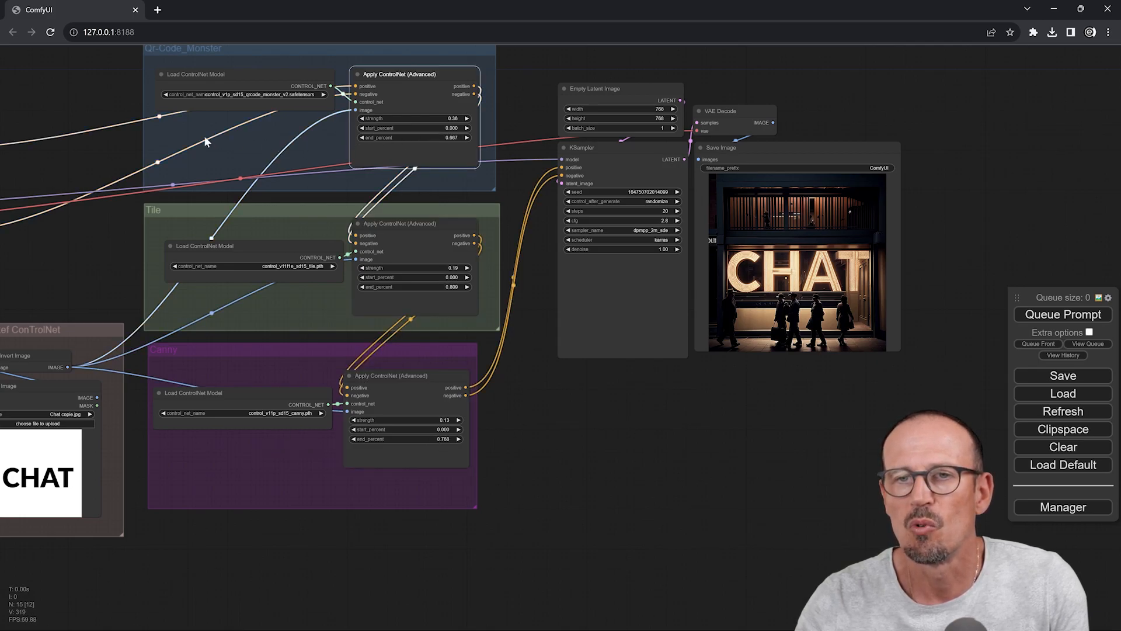
{"action": "left_click_drag", "start_coordinate": [435, 287], "coordinate": [391, 287]}
{"action": "left_click_drag", "start_coordinate": [438, 439], "coordinate": [438, 440]}
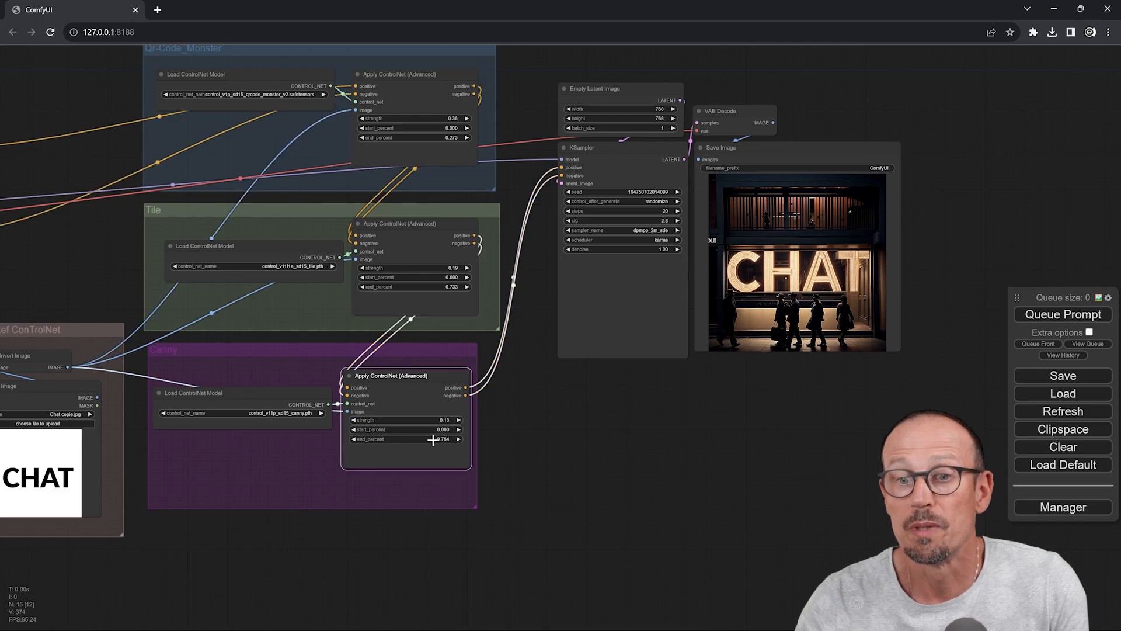
- Compare the new image in the Save Image node at close and distant zoom to judge the word CHAT's legibility
{"action": "mouse_move", "coordinate": [721, 378]}
{"action": "left_mouse_down"}
{"action": "mouse_move", "coordinate": [688, 387]}
{"action": "mouse_move", "coordinate": [704, 372]}
{"action": "left_mouse_up"}
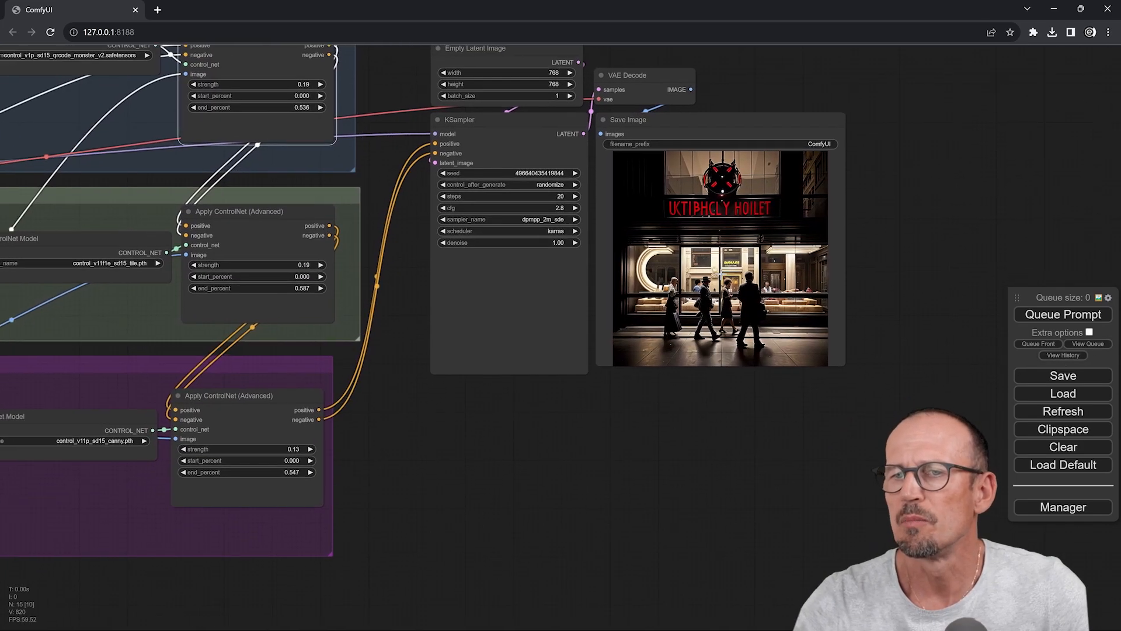
{"action": "scroll", "coordinate": [722, 271], "scroll_direction": "up", "scroll_amount": 7}
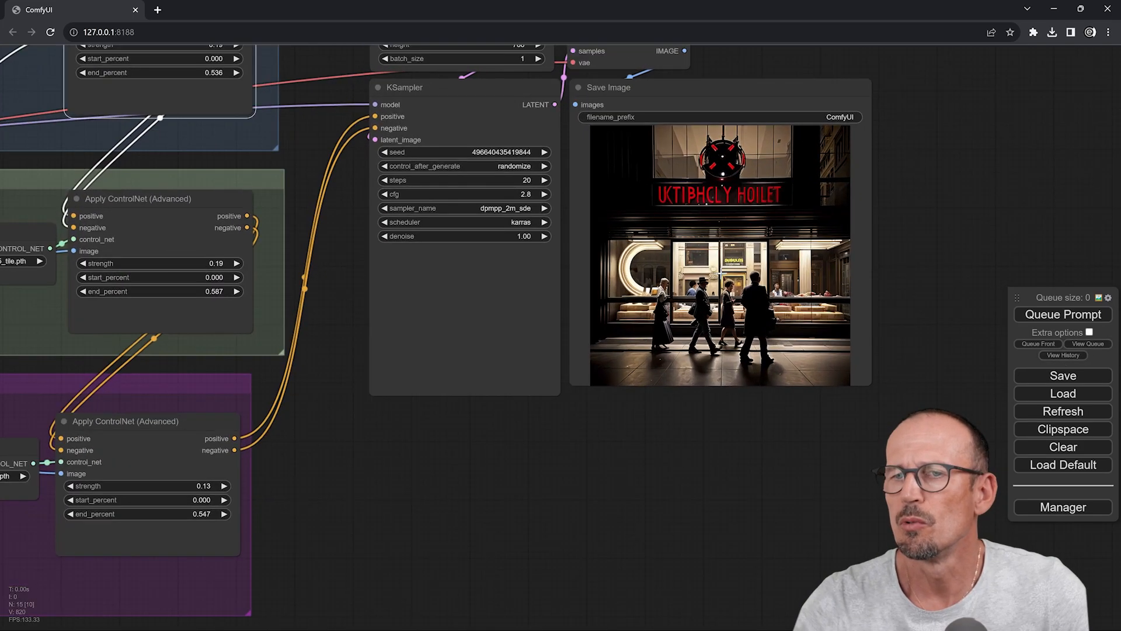
{"action": "scroll", "coordinate": [721, 270], "scroll_direction": "up", "scroll_amount": 6}
{"action": "scroll", "coordinate": [773, 300], "scroll_direction": "down", "scroll_amount": 20}
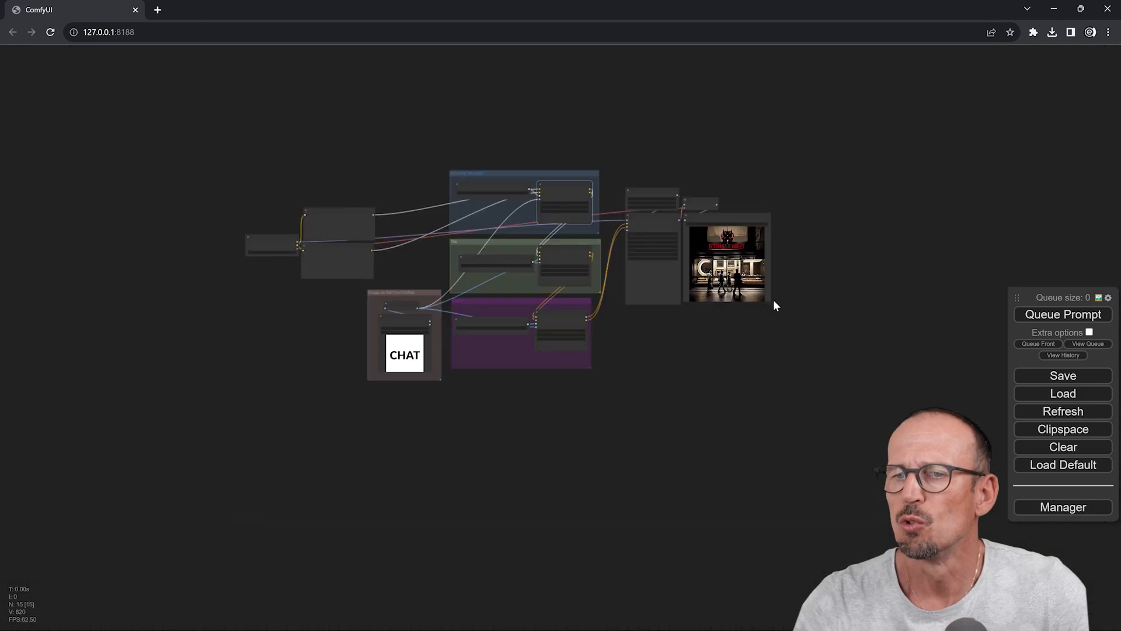
{"action": "scroll", "coordinate": [769, 292], "scroll_direction": "up", "scroll_amount": 15}
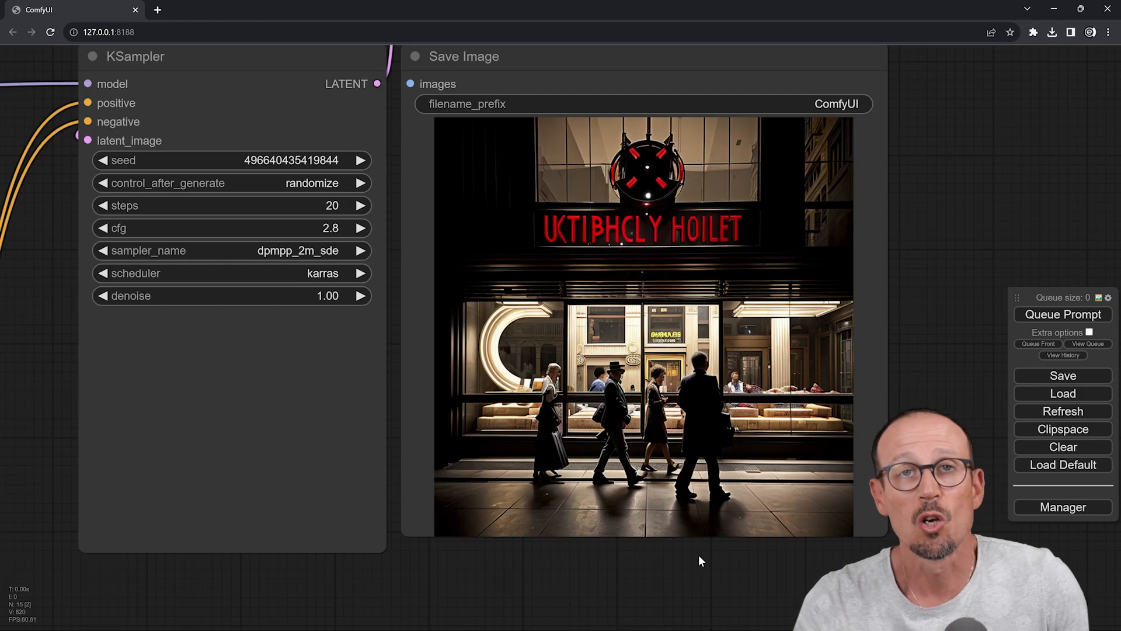